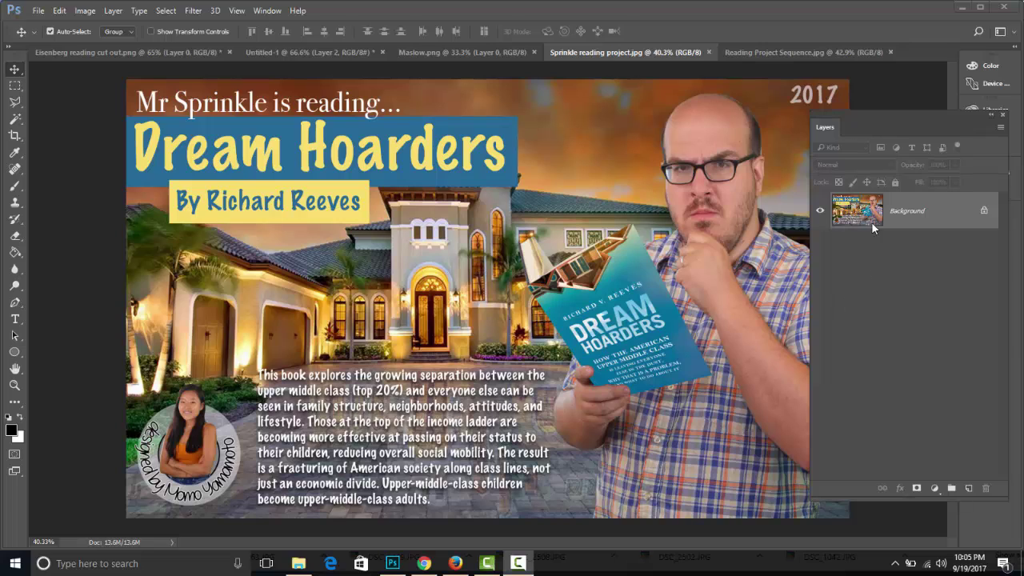
Examine the teacher cut-out panels, with and without the book cover, in the Reading Project Sequence image
{"action": "left_click_drag", "start_coordinate": [884, 122], "coordinate": [893, 102]}
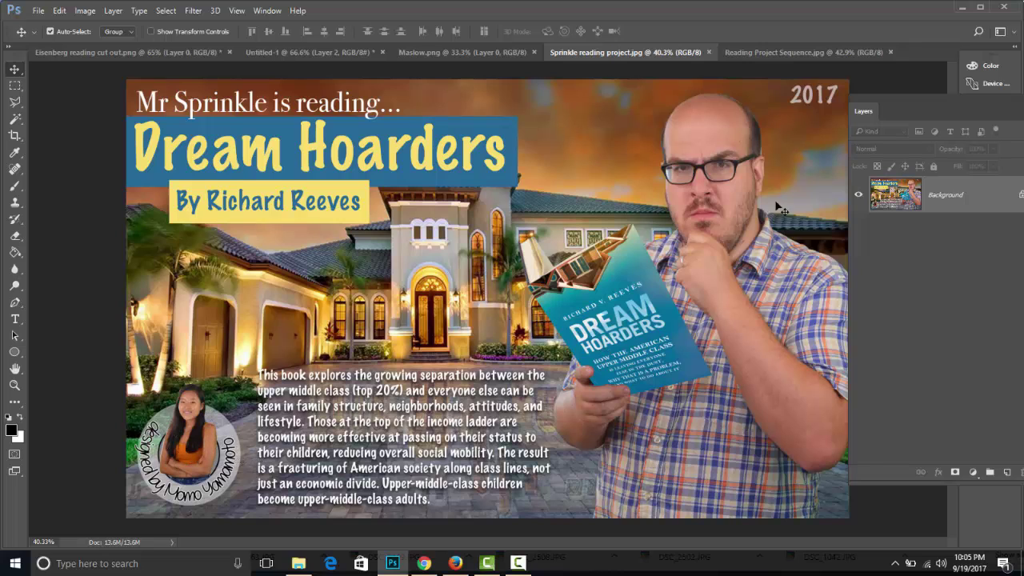
{"action": "left_click", "coordinate": [763, 52]}
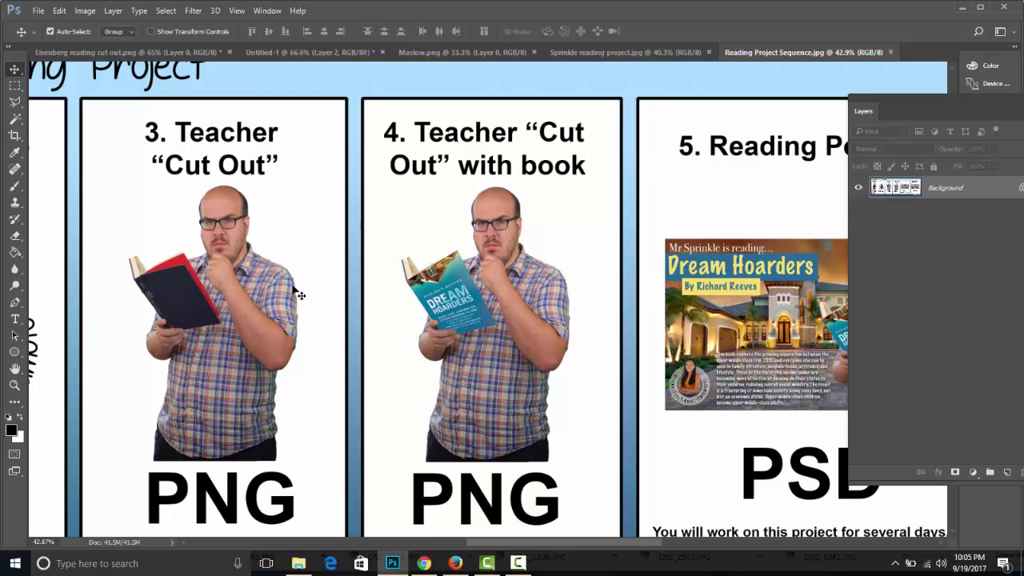
{"action": "left_click_drag", "start_coordinate": [298, 295], "coordinate": [429, 280]}
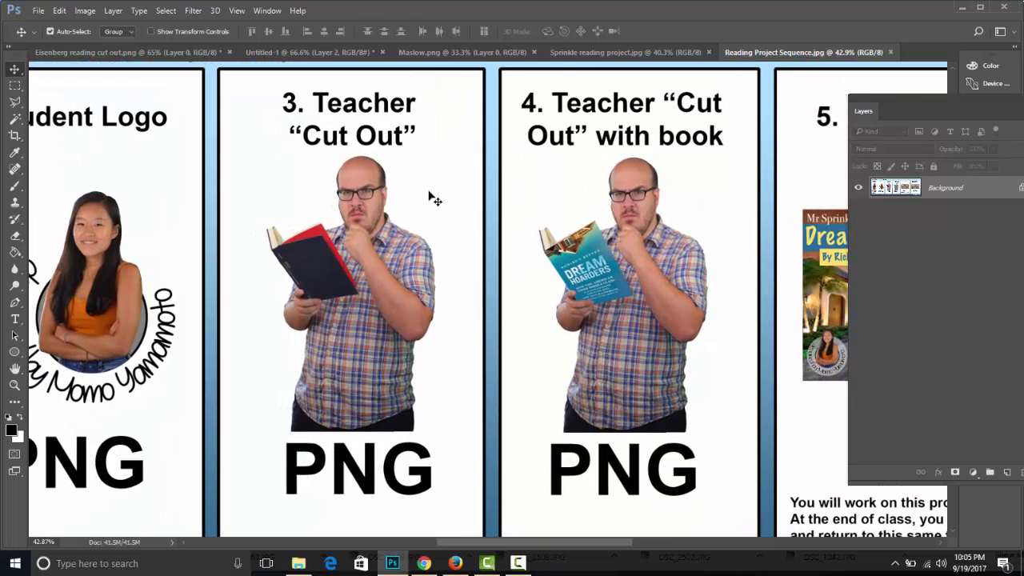
{"action": "left_click_drag", "start_coordinate": [629, 272], "coordinate": [477, 275]}
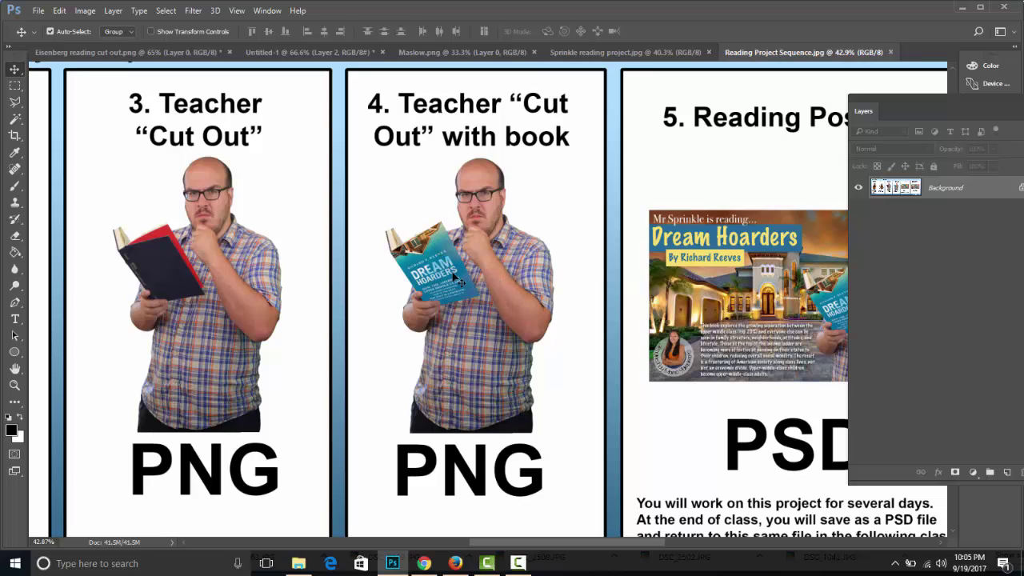
{"action": "scroll", "coordinate": [505, 362], "scroll_direction": "down", "scroll_amount": 3}
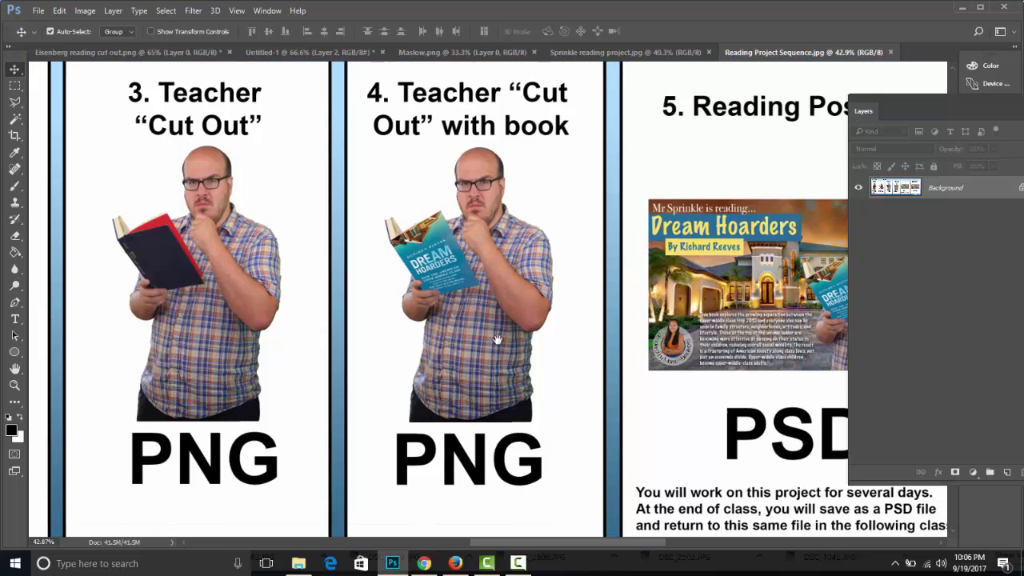
{"action": "scroll", "coordinate": [505, 352], "scroll_direction": "up", "scroll_amount": 1}
{"action": "left_click_drag", "start_coordinate": [482, 188], "coordinate": [475, 207]}
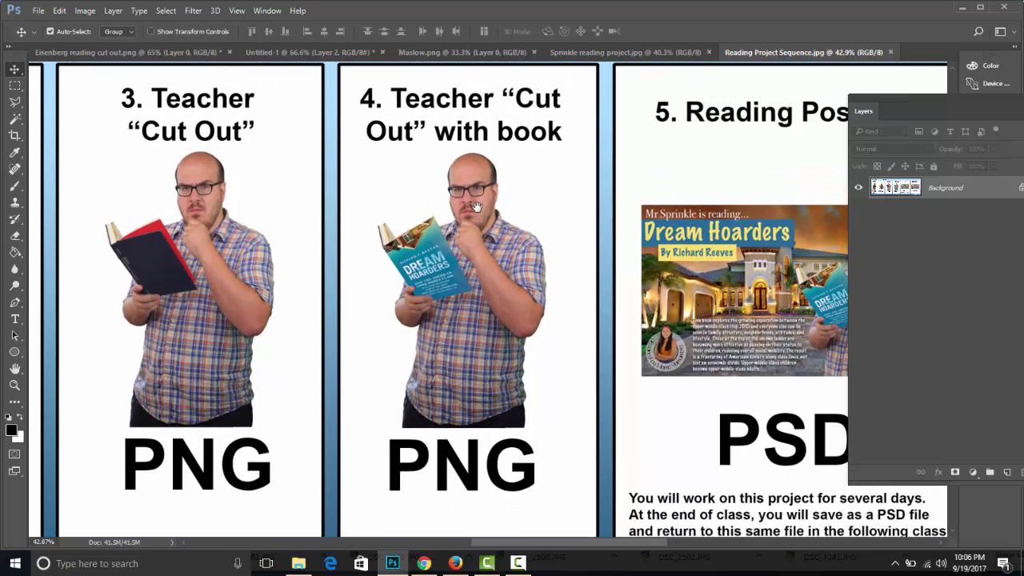
In the Untitled-1 document, try Layer 2 at 34% opacity and return it to 100%
{"action": "left_click", "coordinate": [337, 51]}
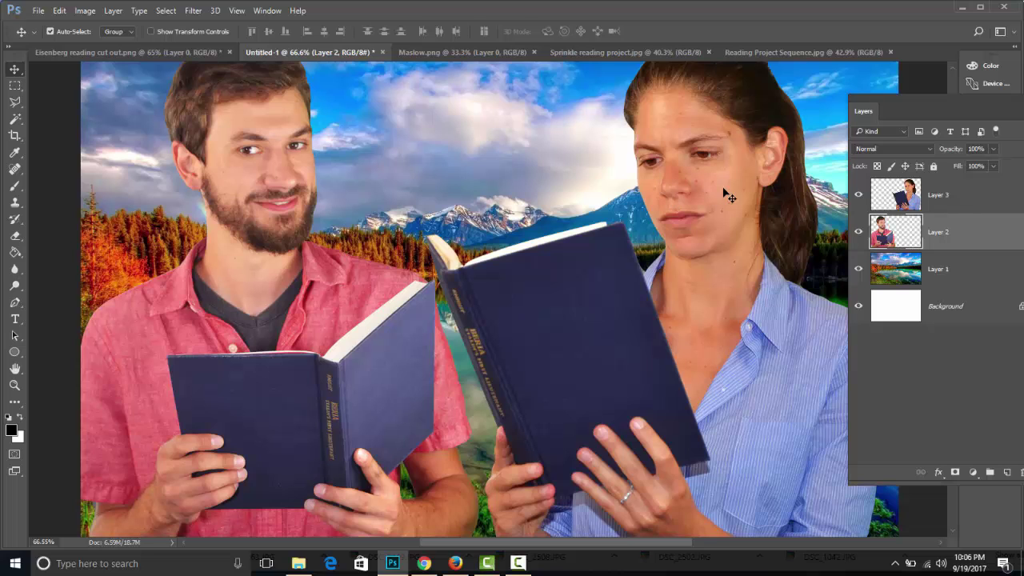
{"action": "left_click_drag", "start_coordinate": [949, 102], "coordinate": [474, 87]}
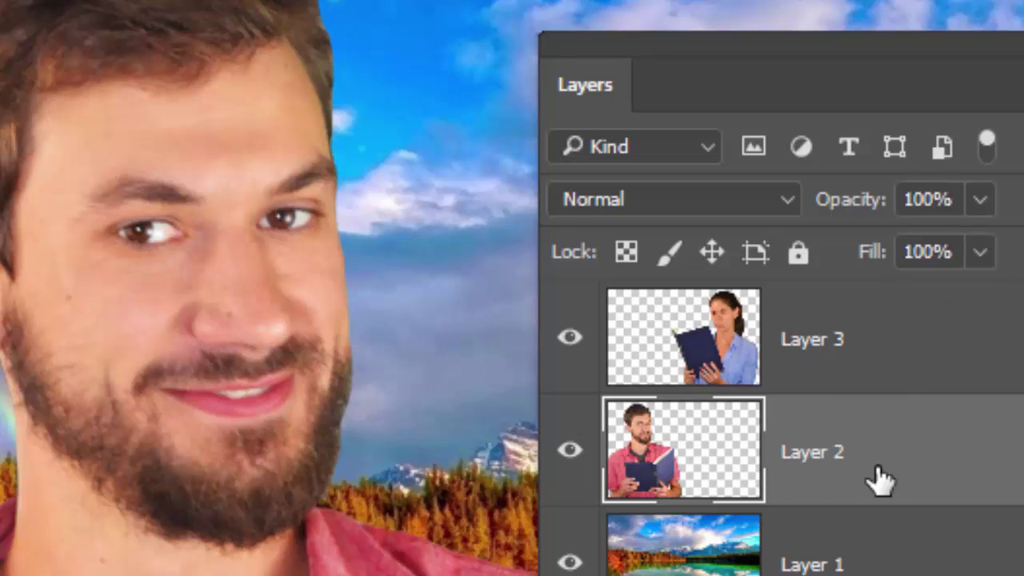
{"action": "left_click", "coordinate": [981, 201]}
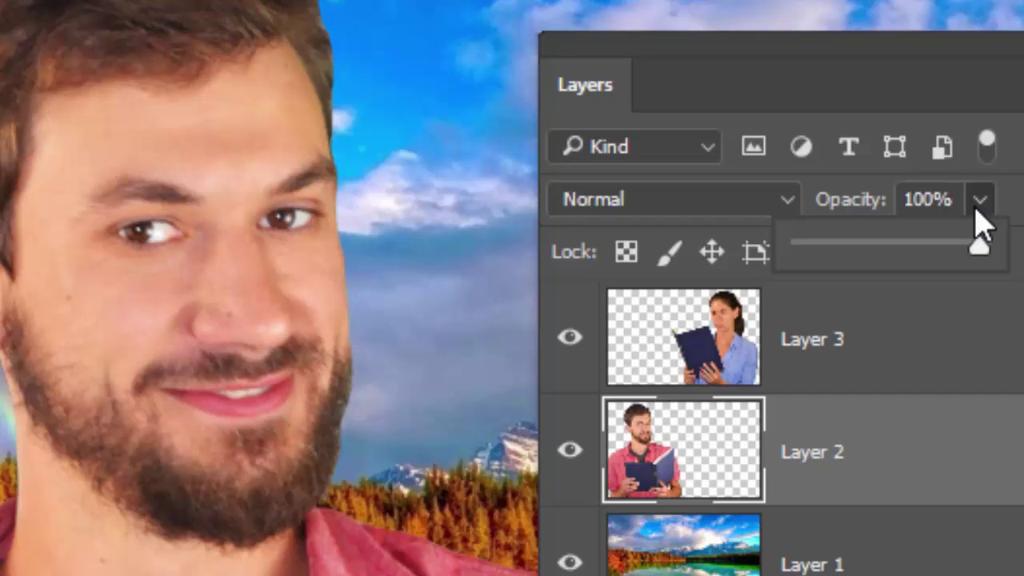
{"action": "left_click_drag", "start_coordinate": [976, 244], "coordinate": [864, 257]}
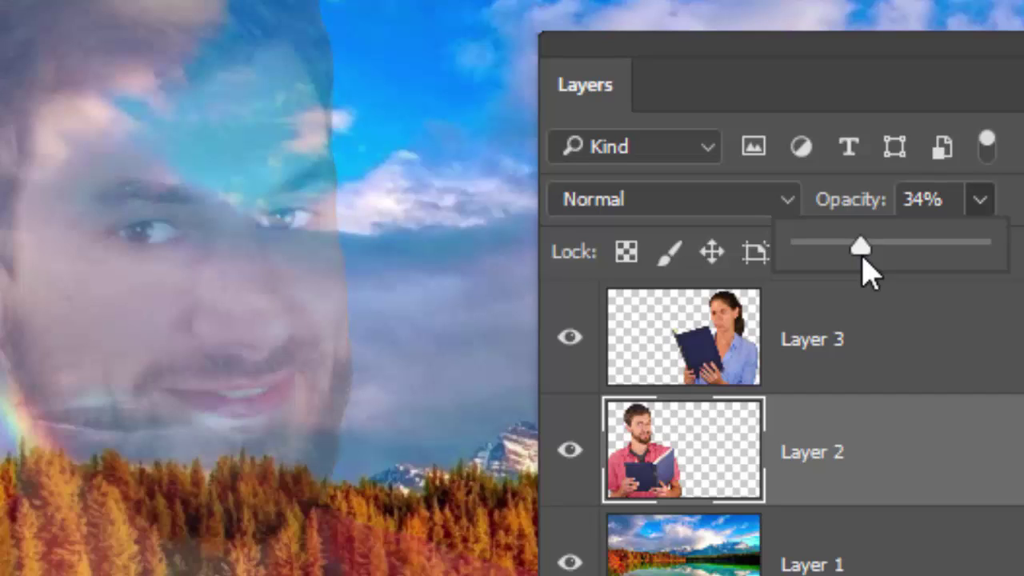
{"action": "left_click_drag", "start_coordinate": [862, 257], "coordinate": [998, 260]}
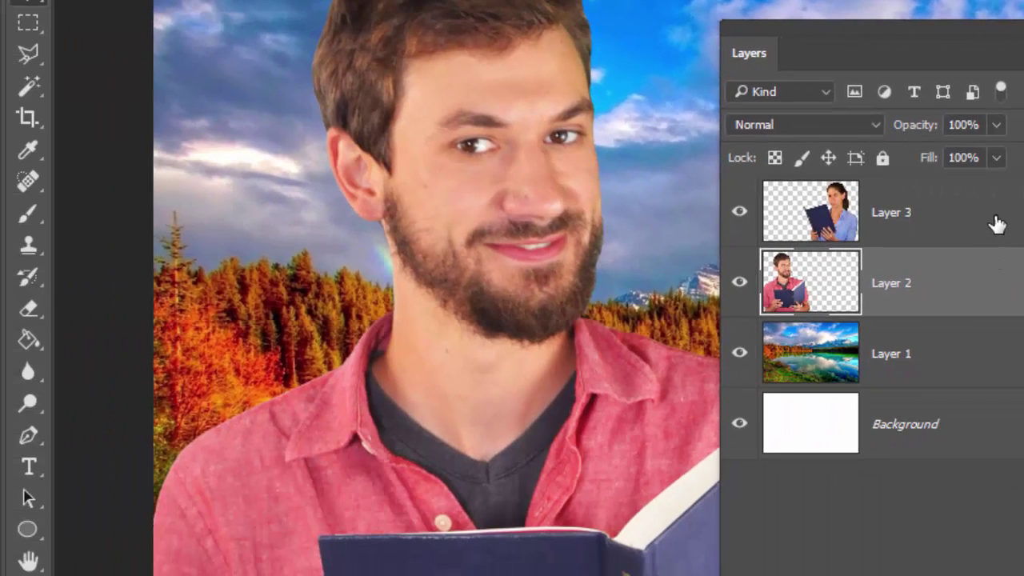
Try Layer 3 at 65% opacity and return it to 100%
{"action": "left_click", "coordinate": [985, 297]}
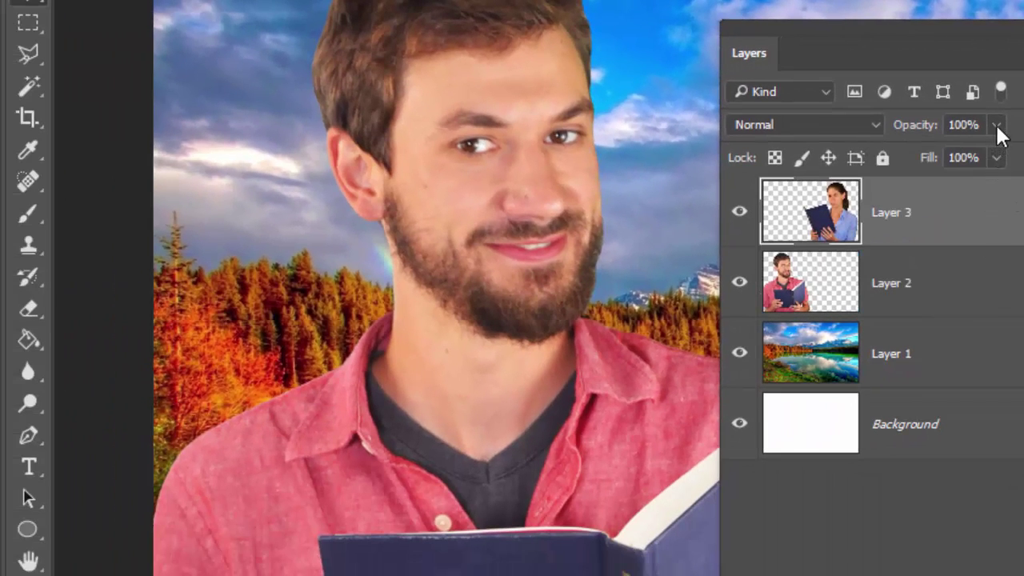
{"action": "left_click", "coordinate": [995, 127]}
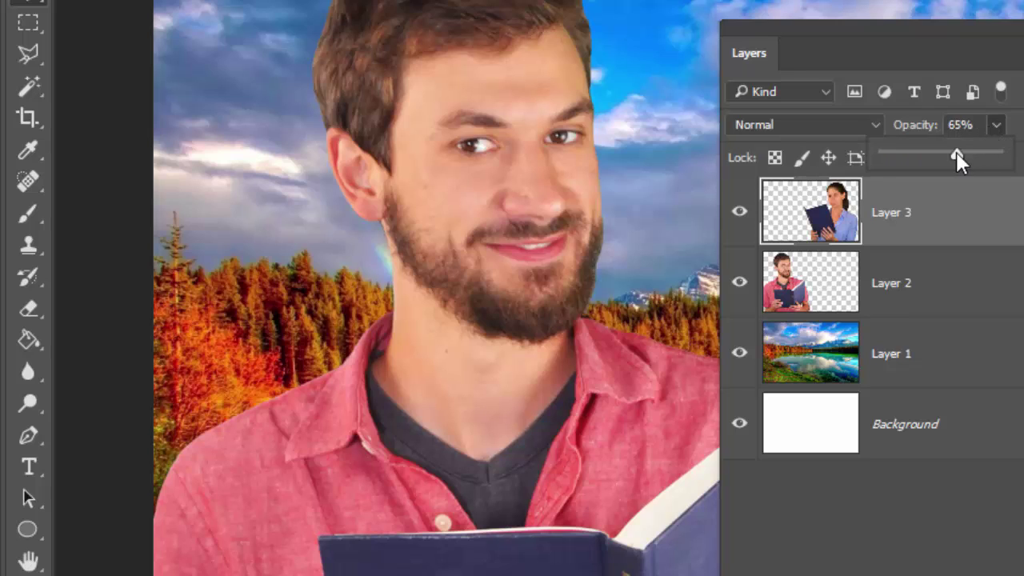
{"action": "left_click_drag", "start_coordinate": [955, 152], "coordinate": [1005, 153]}
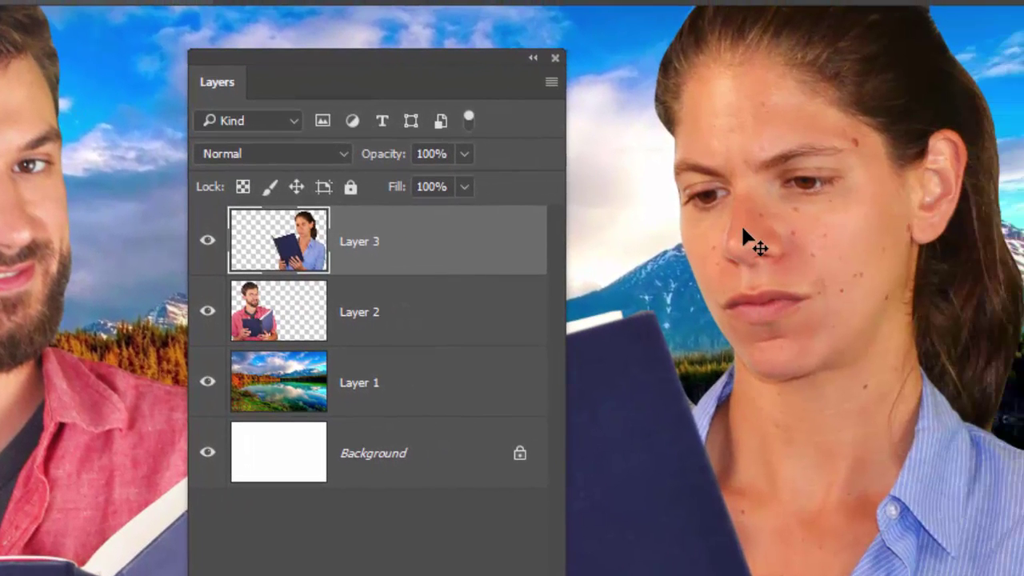
Shift the woman on Layer 3 slightly toward the man and downward, and set the layer's opacity to 60%
{"action": "left_click_drag", "start_coordinate": [749, 229], "coordinate": [715, 254]}
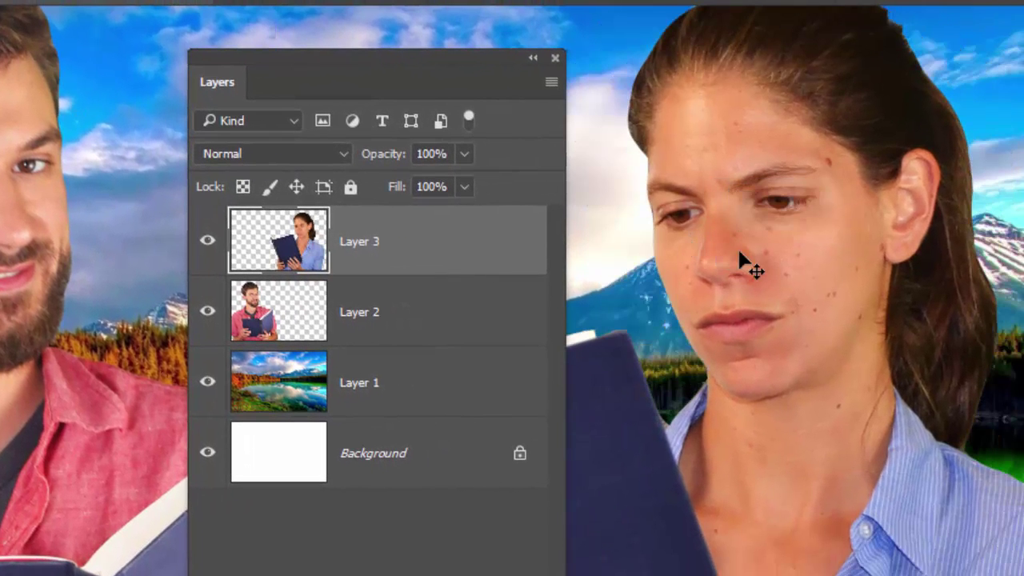
{"action": "key", "text": "6"}
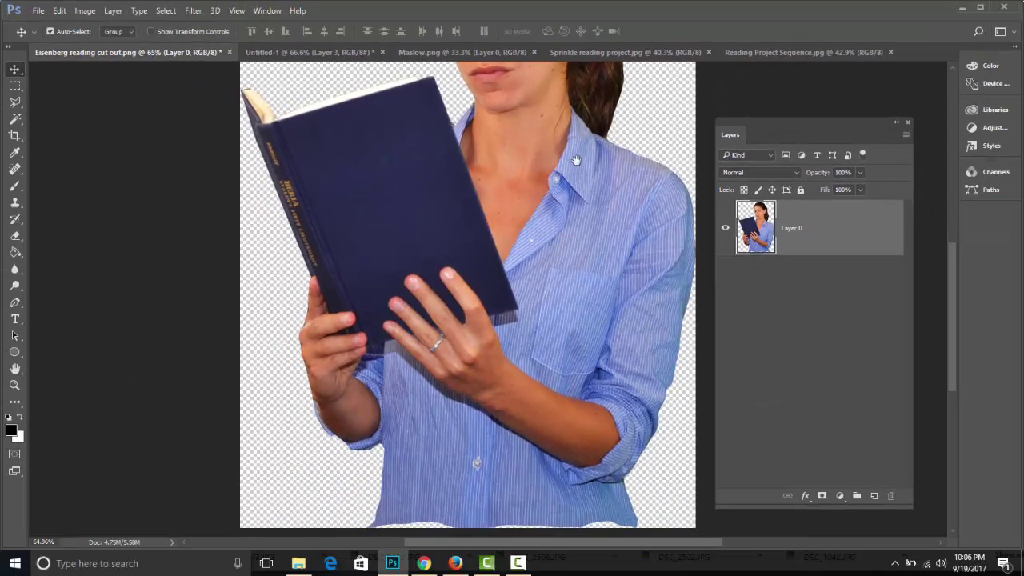
Switch to Chrome and copy the flat Amazon front-cover image of What Happened from the image search results
{"action": "left_click_drag", "start_coordinate": [584, 102], "coordinate": [498, 299]}
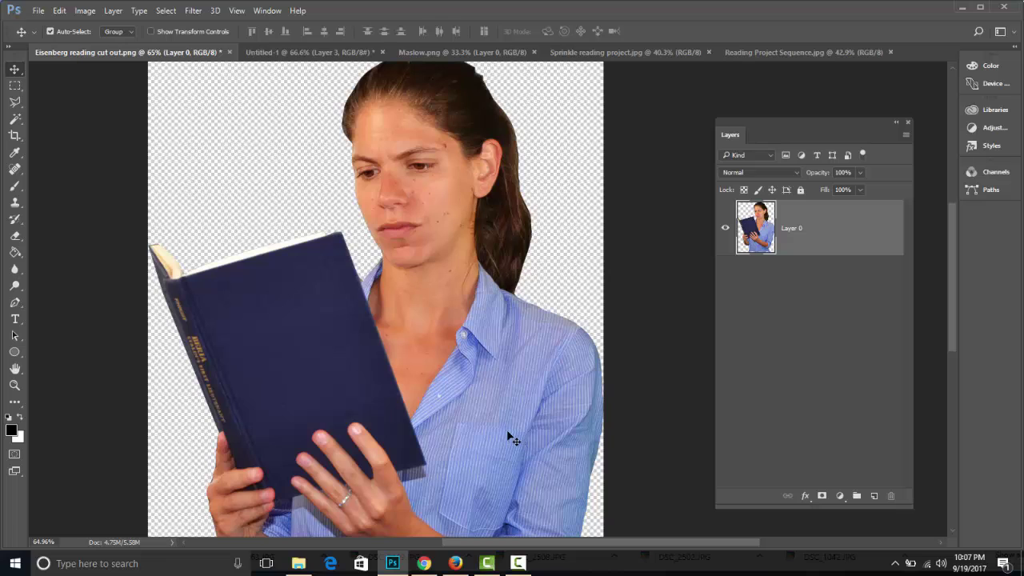
{"action": "left_click", "coordinate": [424, 563]}
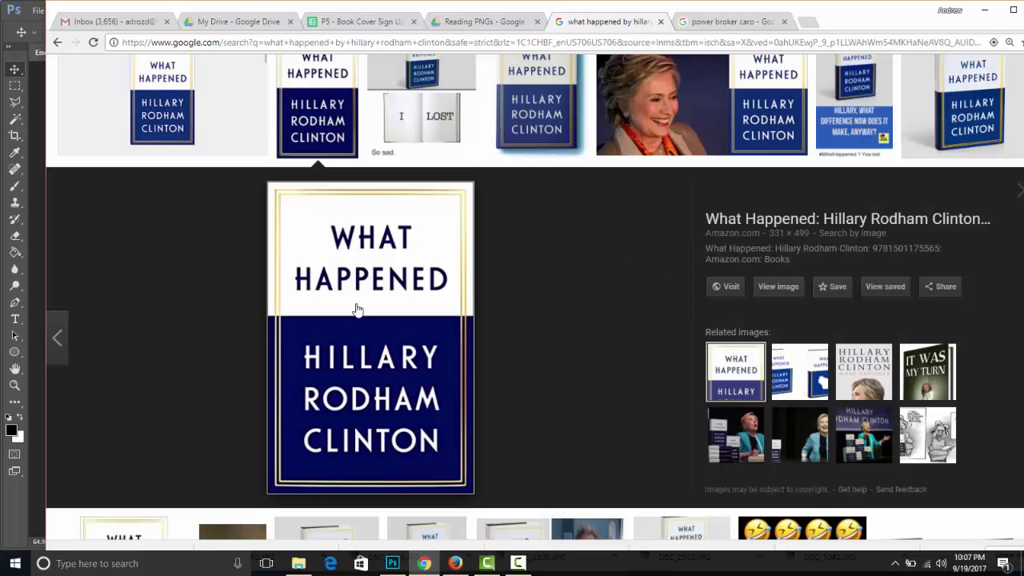
{"action": "scroll", "coordinate": [397, 311], "scroll_direction": "up", "scroll_amount": 3}
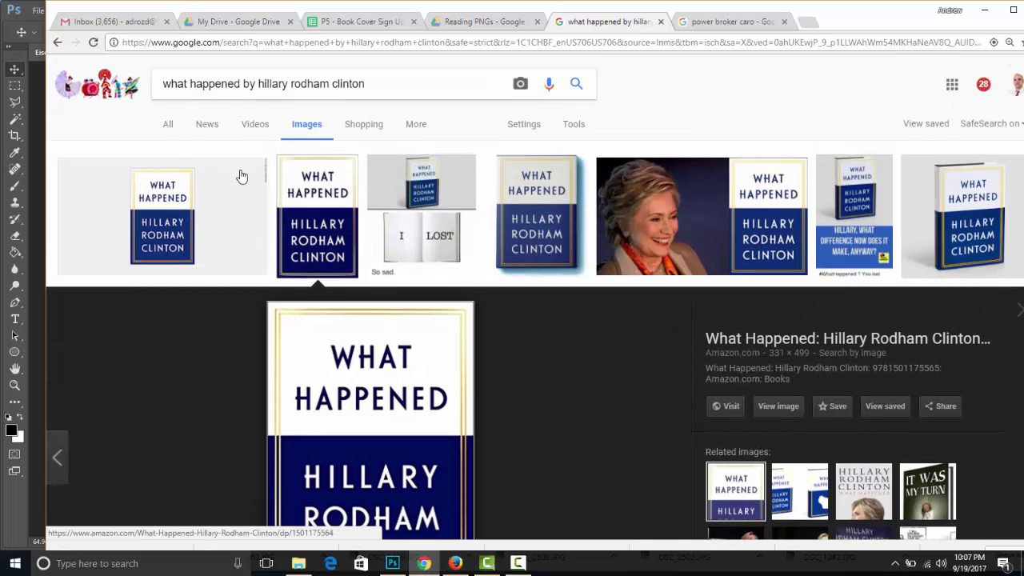
{"action": "scroll", "coordinate": [400, 352], "scroll_direction": "down", "scroll_amount": 10}
{"action": "scroll", "coordinate": [425, 377], "scroll_direction": "up", "scroll_amount": 6}
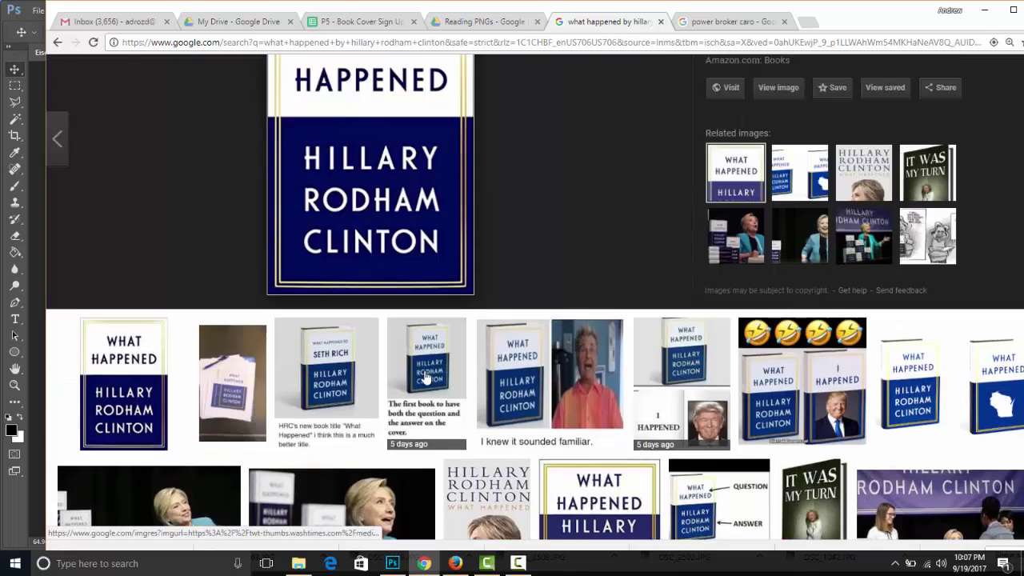
{"action": "scroll", "coordinate": [425, 377], "scroll_direction": "up", "scroll_amount": 4}
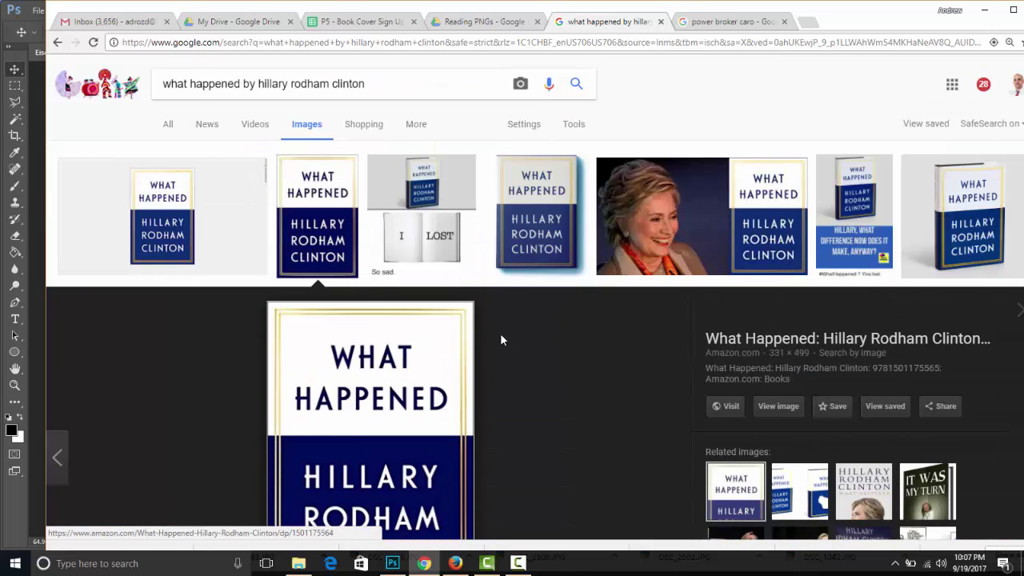
{"action": "left_click", "coordinate": [784, 218]}
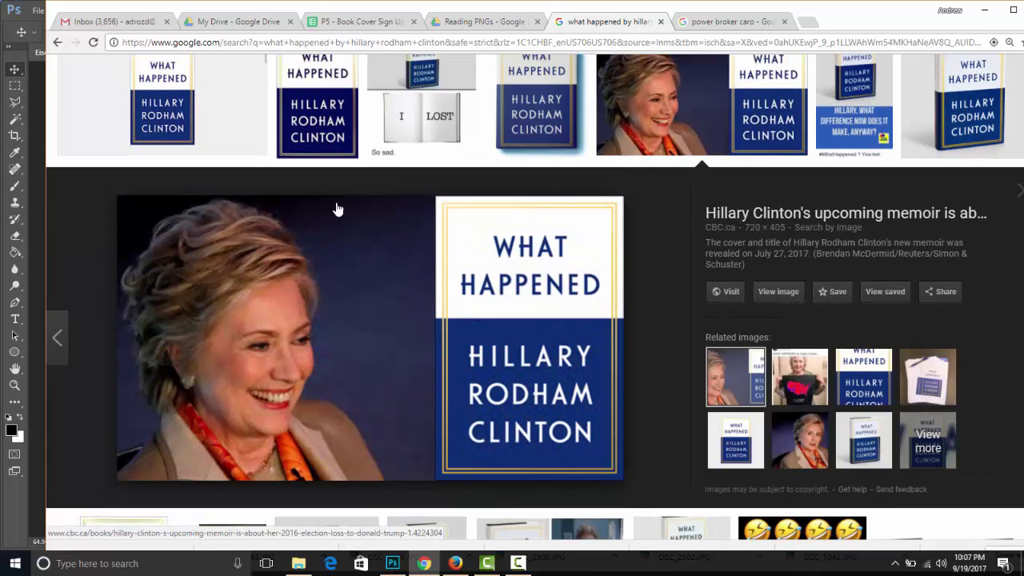
{"action": "left_click", "coordinate": [314, 140]}
{"action": "right_click", "coordinate": [391, 310]}
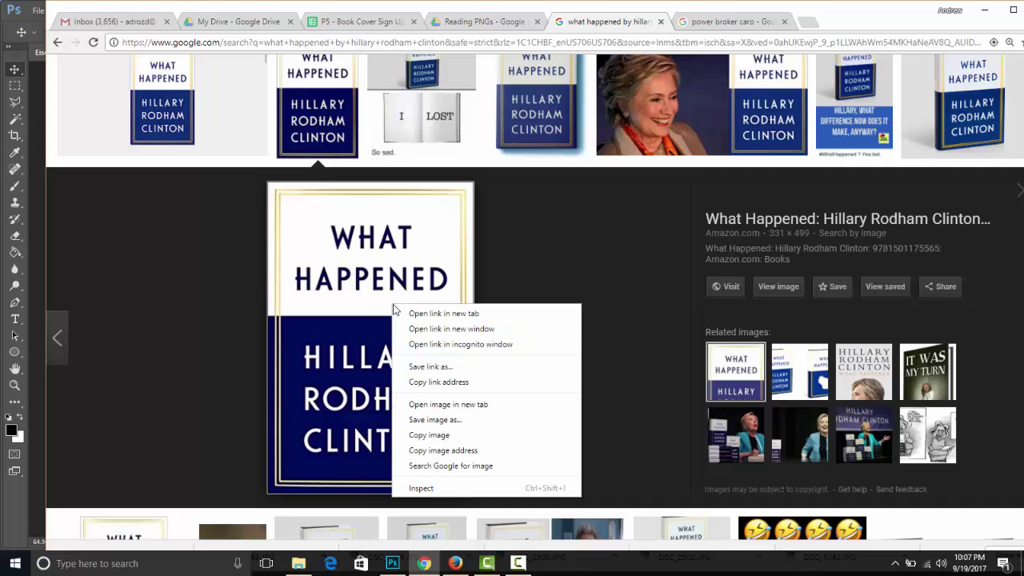
{"action": "left_click", "coordinate": [502, 437]}
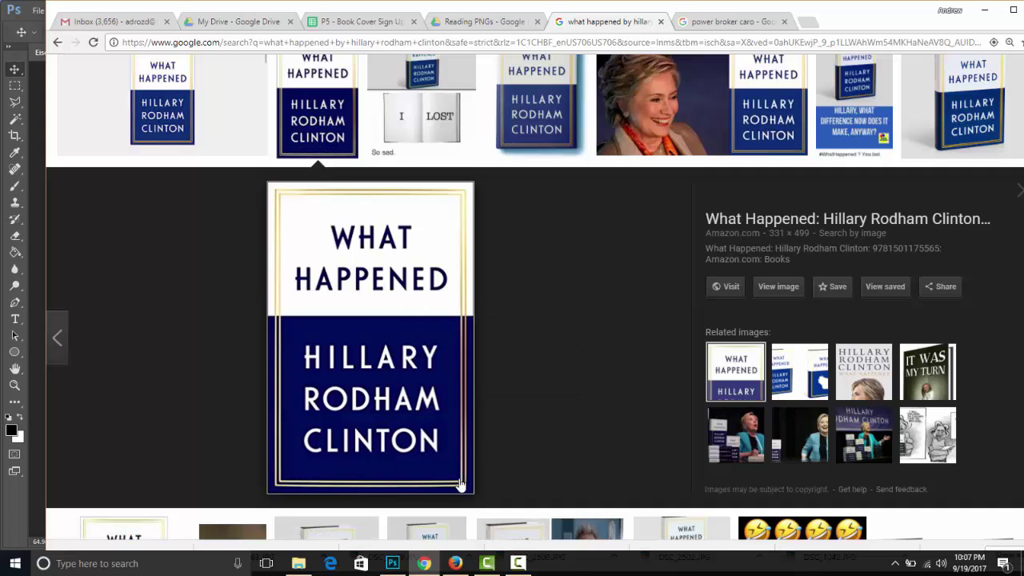
Paste the cover into the reading cut-out in Photoshop, place it over the book, and set its opacity to 50%
{"action": "left_click", "coordinate": [391, 563]}
{"action": "key", "text": "ctrl+v"}
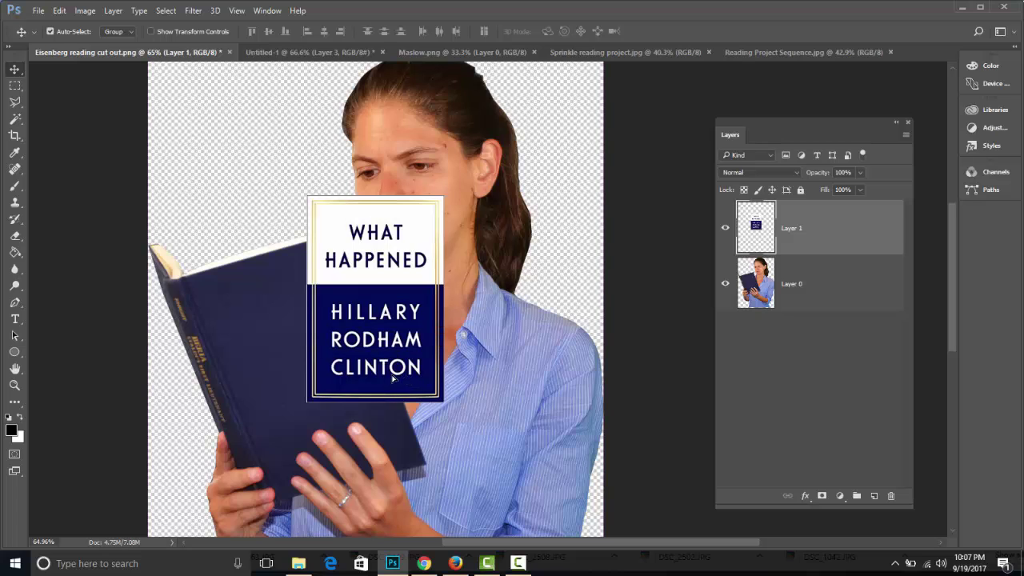
{"action": "left_click_drag", "start_coordinate": [392, 379], "coordinate": [369, 406]}
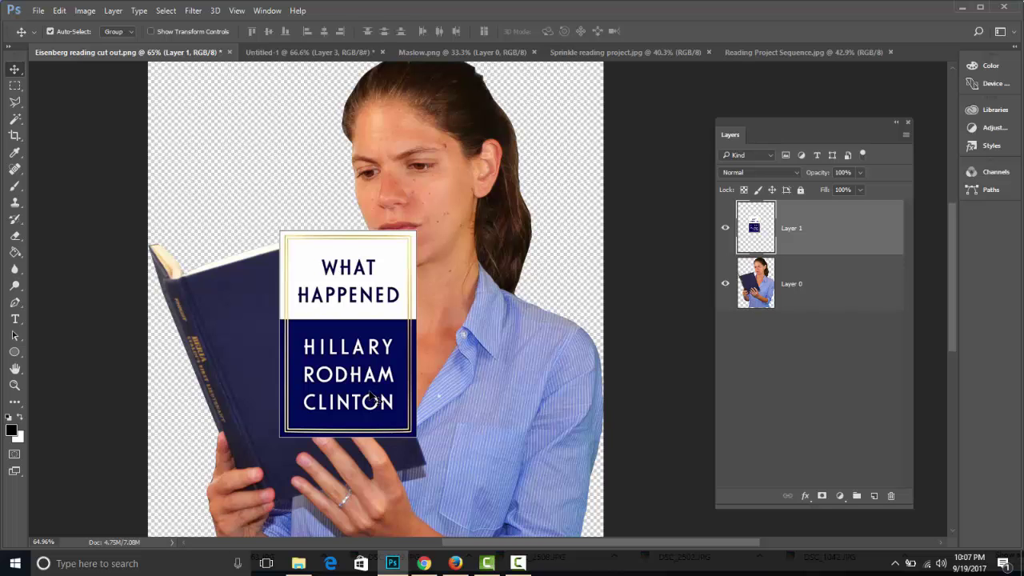
{"action": "key", "text": "5"}
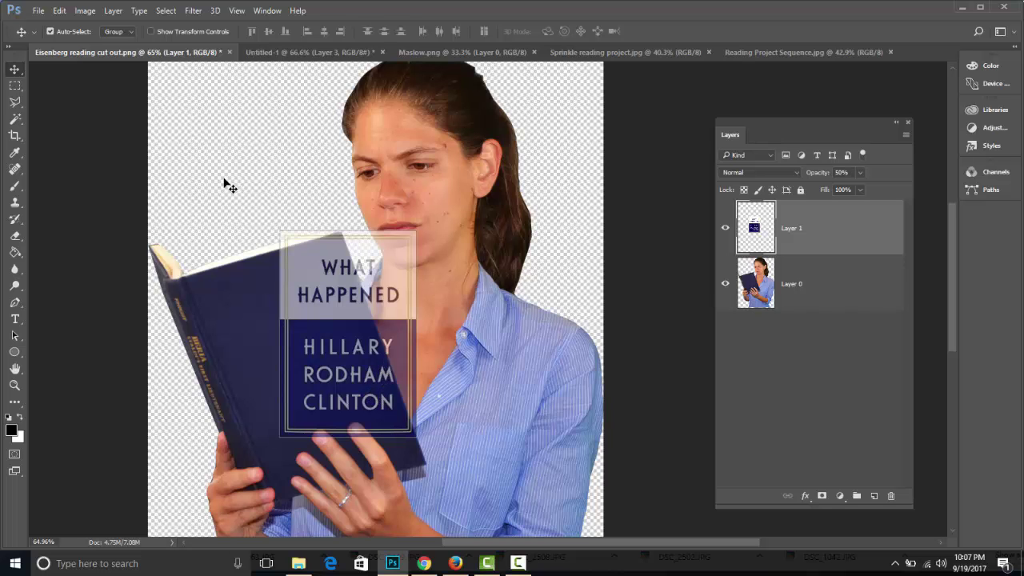
Distort the pasted cover so its four corners match the front of the held book, and restore its opacity to 100%
{"action": "left_click", "coordinate": [59, 10]}
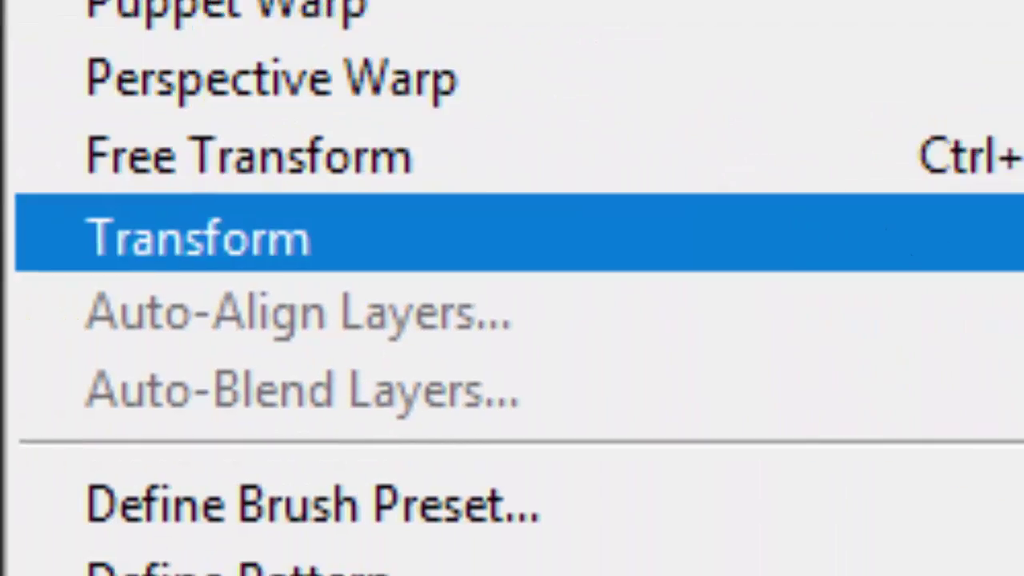
{"action": "mouse_move", "coordinate": [200, 236]}
{"action": "left_click", "coordinate": [457, 247]}
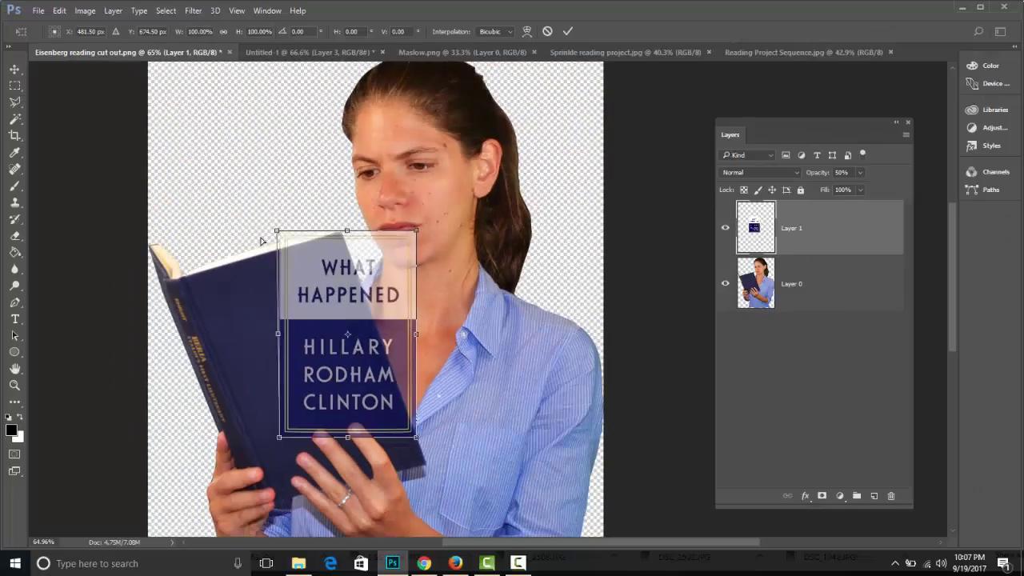
{"action": "left_click_drag", "start_coordinate": [274, 231], "coordinate": [221, 248]}
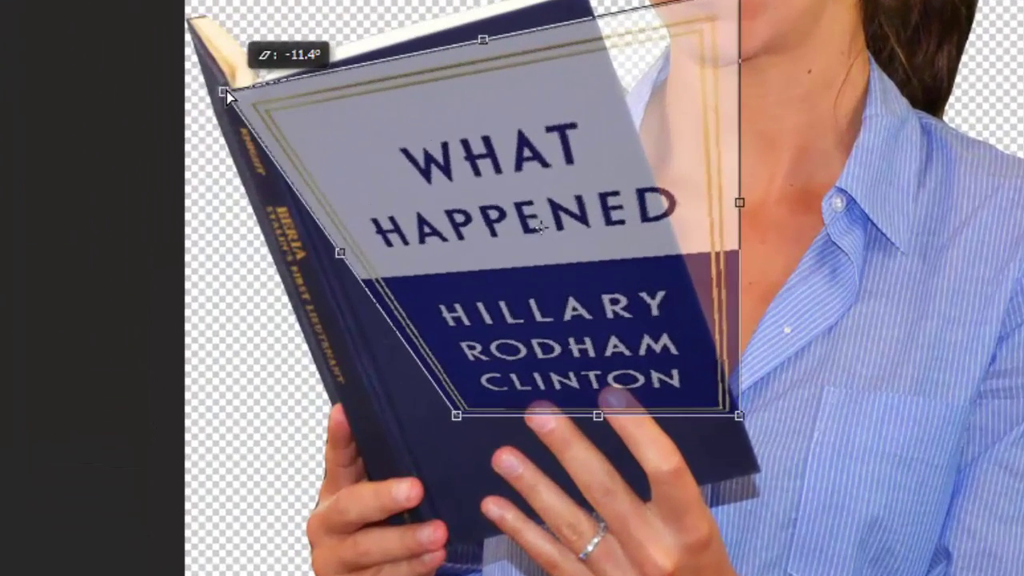
{"action": "left_click_drag", "start_coordinate": [227, 96], "coordinate": [227, 96]}
{"action": "left_click_drag", "start_coordinate": [724, 3], "coordinate": [592, 2]}
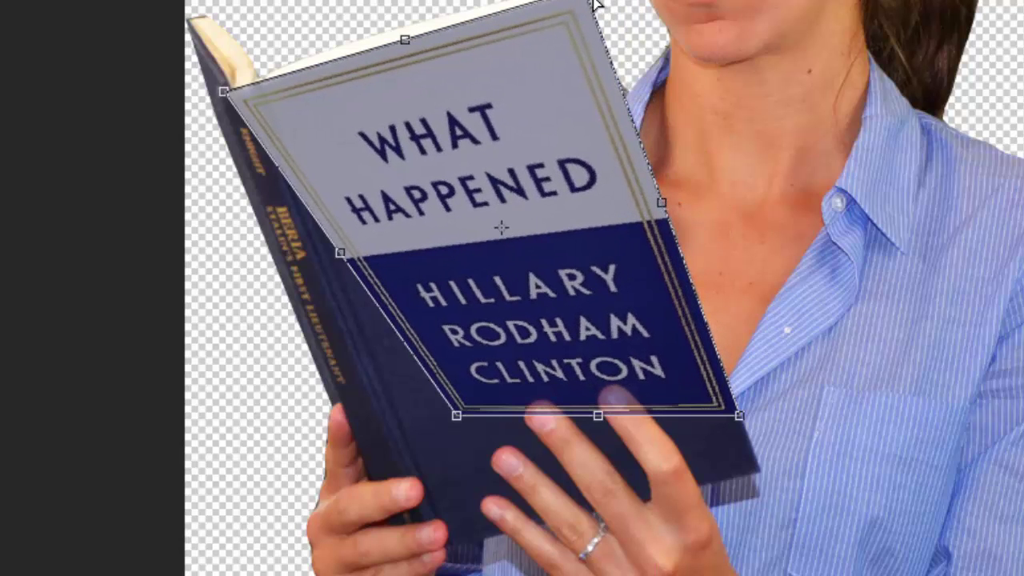
{"action": "left_click_drag", "start_coordinate": [742, 422], "coordinate": [766, 480]}
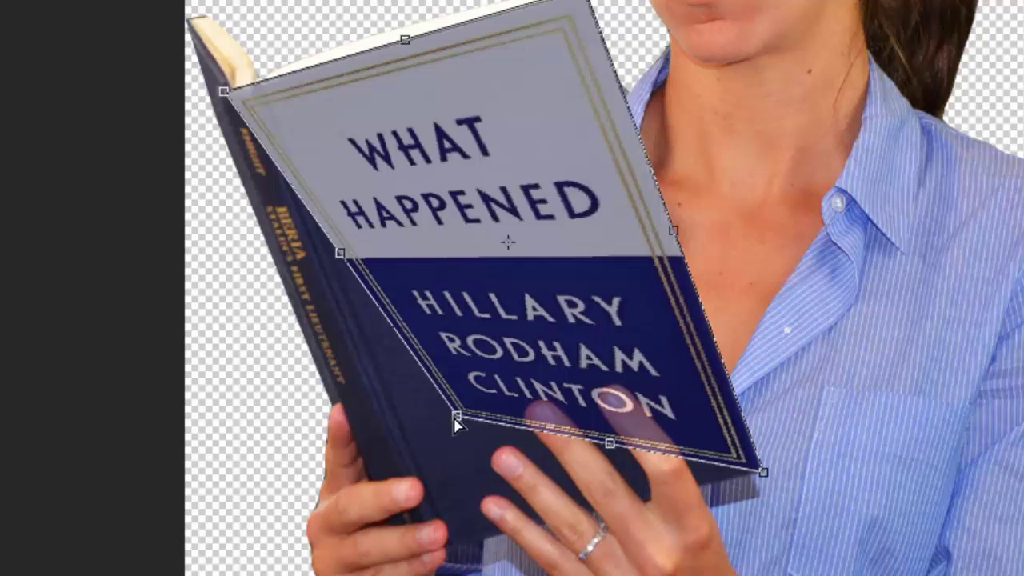
{"action": "left_click_drag", "start_coordinate": [456, 415], "coordinate": [402, 572]}
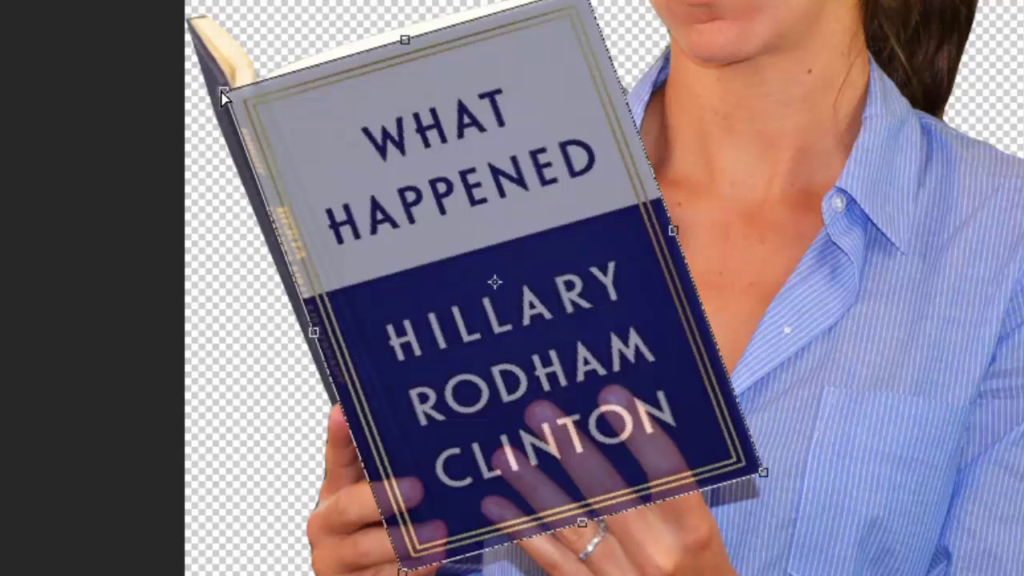
{"action": "key", "text": "Return"}
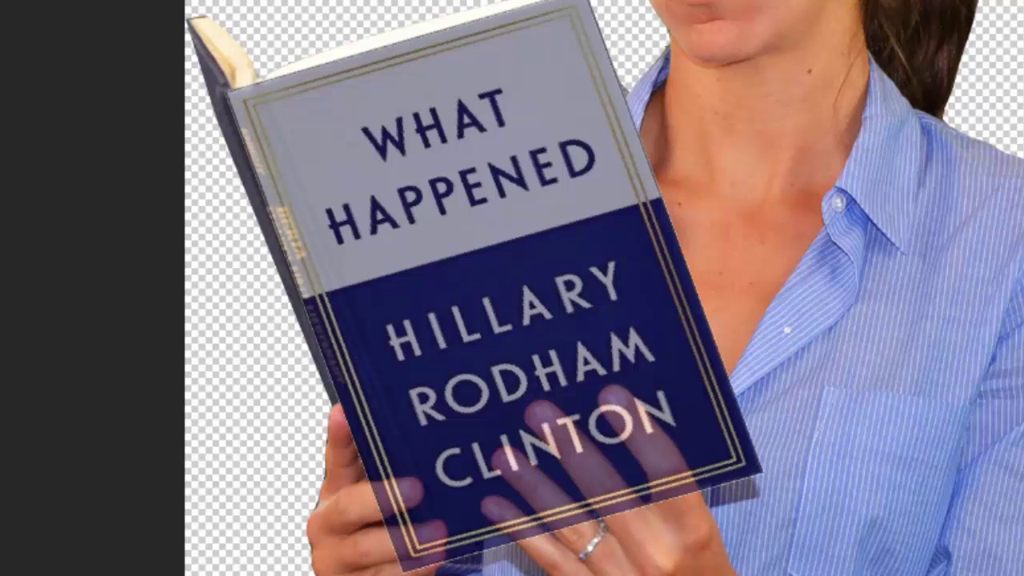
{"action": "key", "text": "0"}
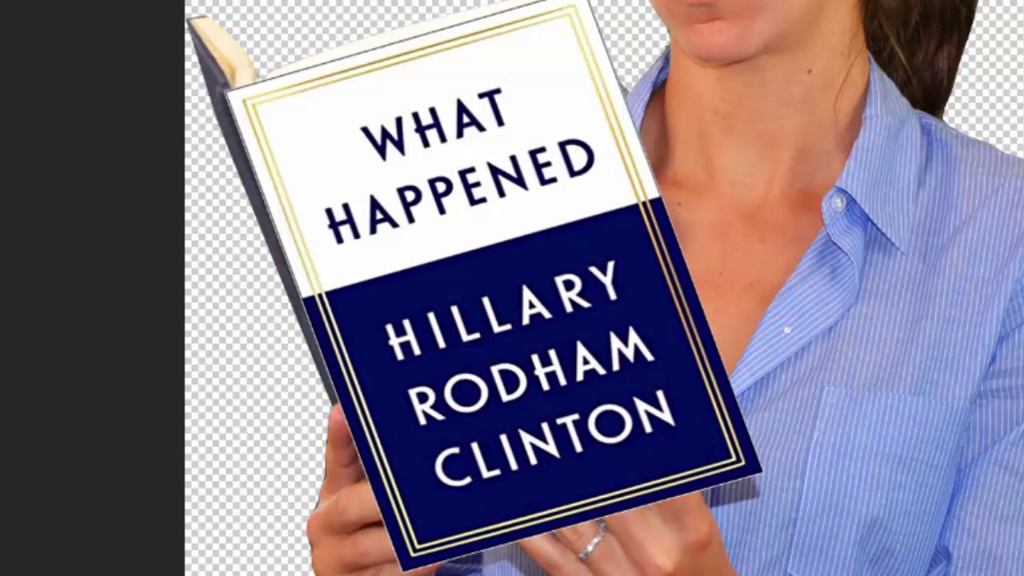
Try erasing the cover where it hides the fingers of both hands, with the cover layer at 50% opacity
{"action": "left_click_drag", "start_coordinate": [746, 340], "coordinate": [909, 64]}
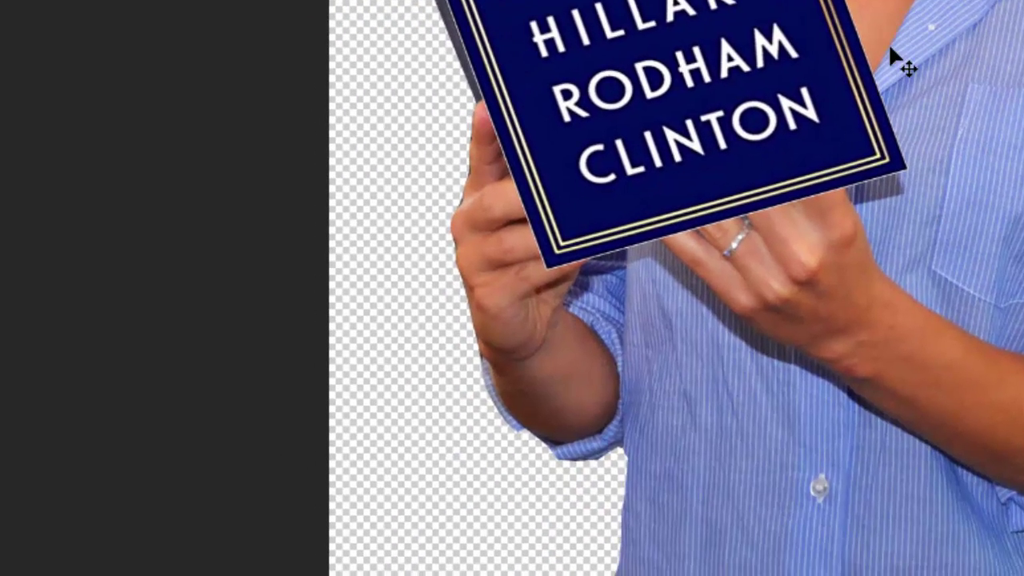
{"action": "scroll", "coordinate": [864, 152], "scroll_direction": "up", "scroll_amount": 2}
{"action": "scroll", "coordinate": [864, 154], "scroll_direction": "down", "scroll_amount": 1}
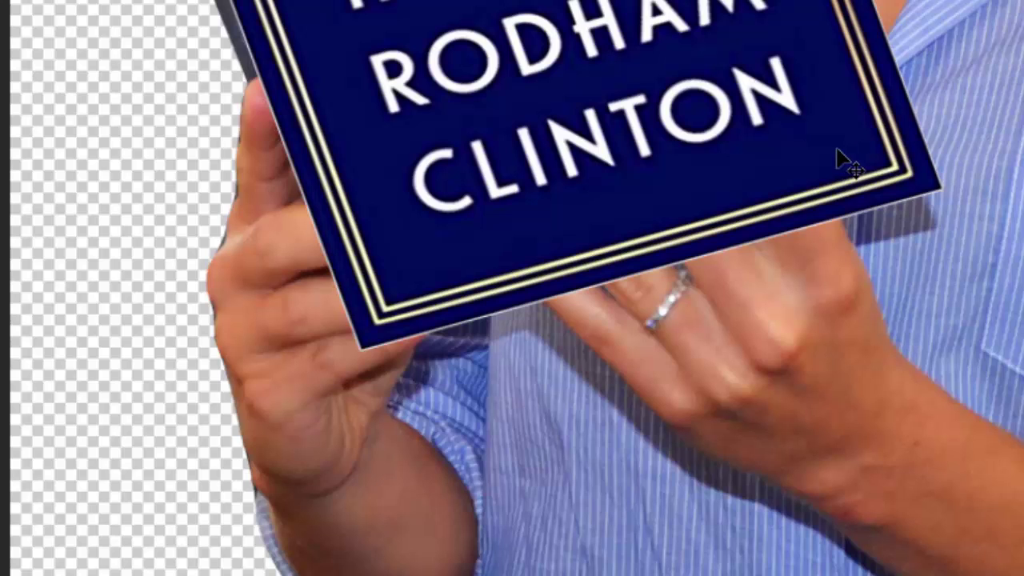
{"action": "key", "text": "5"}
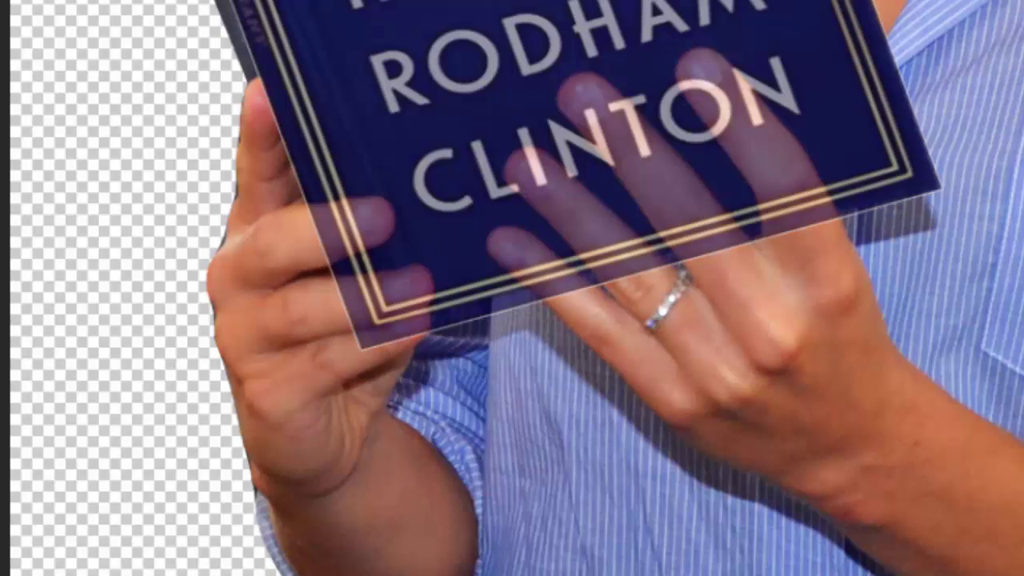
{"action": "key", "text": "alt+e"}
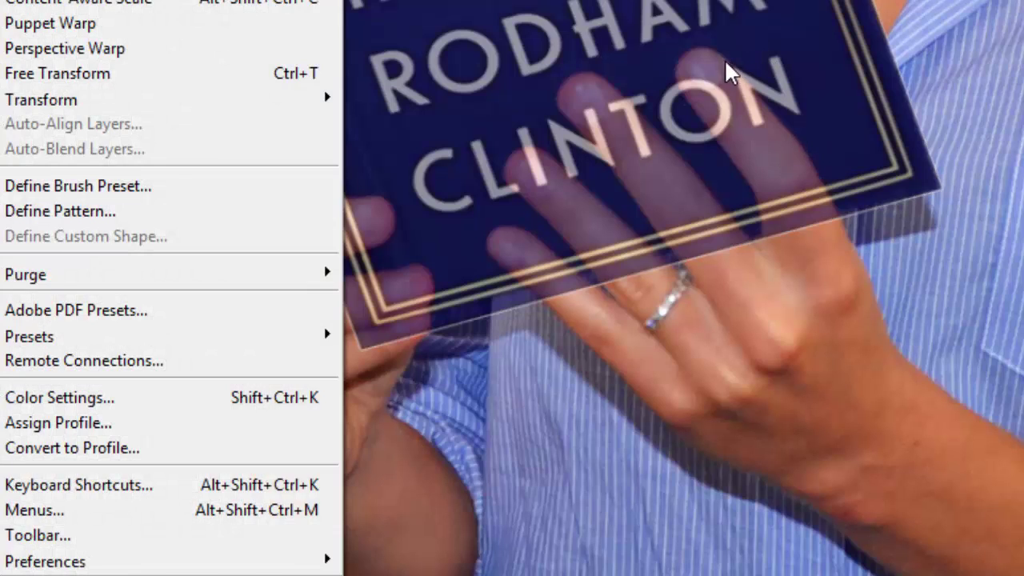
{"action": "key", "text": "Escape"}
{"action": "key", "text": "b"}
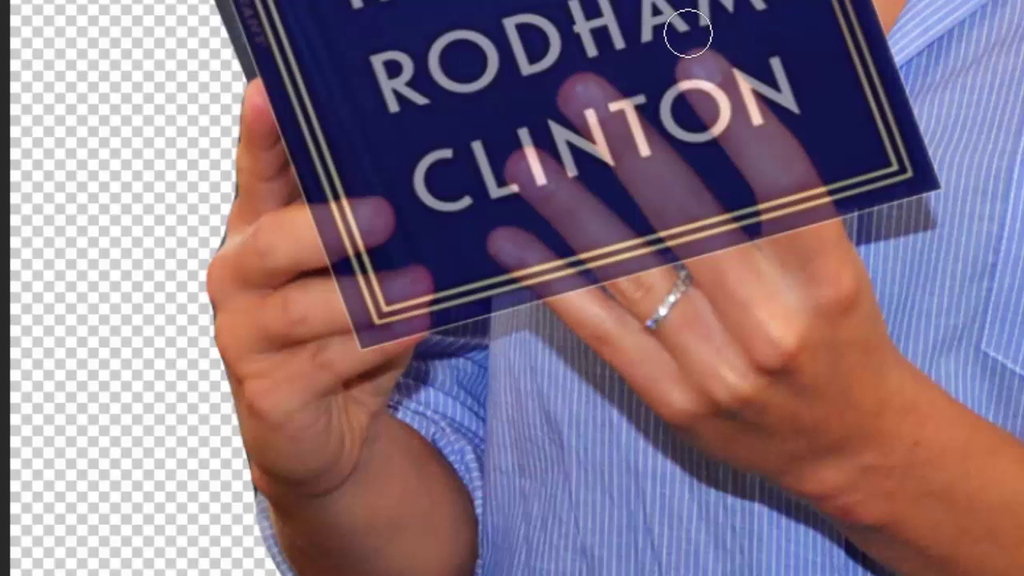
{"action": "mouse_move", "coordinate": [704, 79]}
{"action": "left_mouse_down"}
{"action": "mouse_move", "coordinate": [775, 164]}
{"action": "mouse_move", "coordinate": [802, 239]}
{"action": "mouse_move", "coordinate": [787, 270]}
{"action": "mouse_move", "coordinate": [661, 192]}
{"action": "mouse_move", "coordinate": [596, 127]}
{"action": "mouse_move", "coordinate": [590, 96]}
{"action": "mouse_move", "coordinate": [716, 250]}
{"action": "mouse_move", "coordinate": [659, 257]}
{"action": "mouse_move", "coordinate": [527, 191]}
{"action": "mouse_move", "coordinate": [611, 296]}
{"action": "mouse_move", "coordinate": [511, 248]}
{"action": "mouse_move", "coordinate": [359, 238]}
{"action": "mouse_move", "coordinate": [364, 223]}
{"action": "mouse_move", "coordinate": [308, 226]}
{"action": "mouse_move", "coordinate": [398, 275]}
{"action": "mouse_move", "coordinate": [379, 288]}
{"action": "mouse_move", "coordinate": [295, 295]}
{"action": "left_mouse_up"}
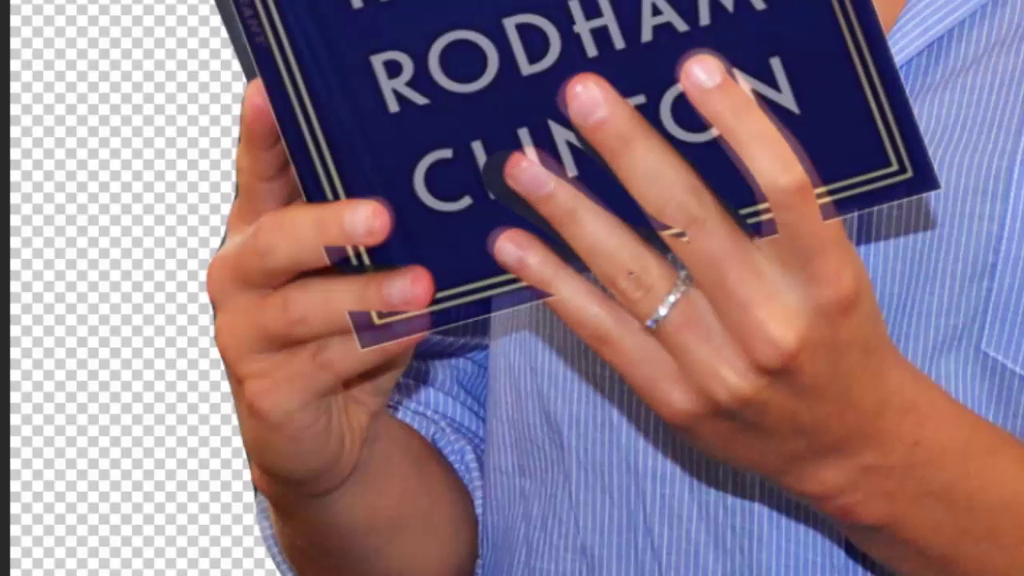
{"action": "key", "text": "0"}
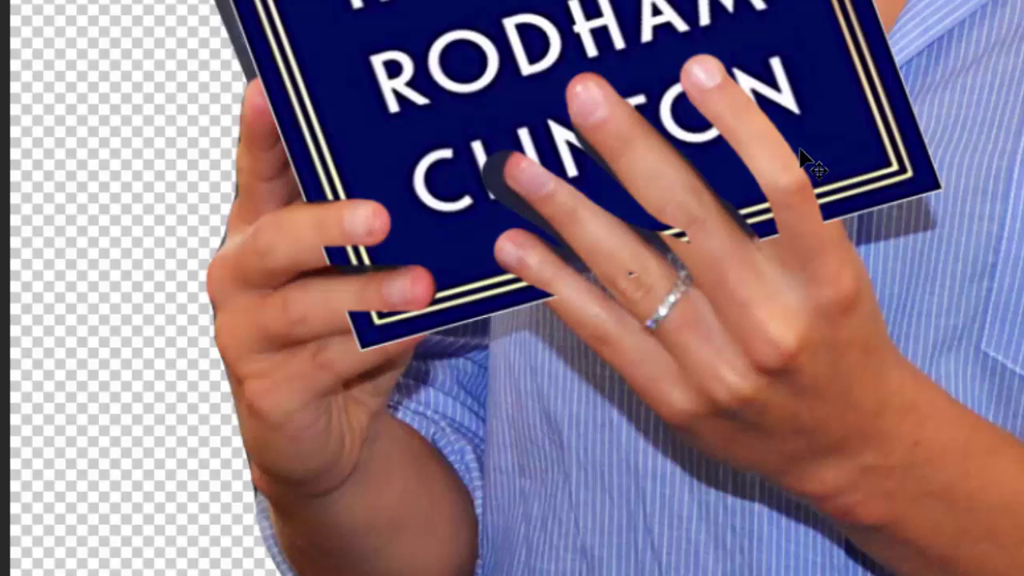
{"action": "key", "text": "5"}
{"action": "key", "text": "0"}
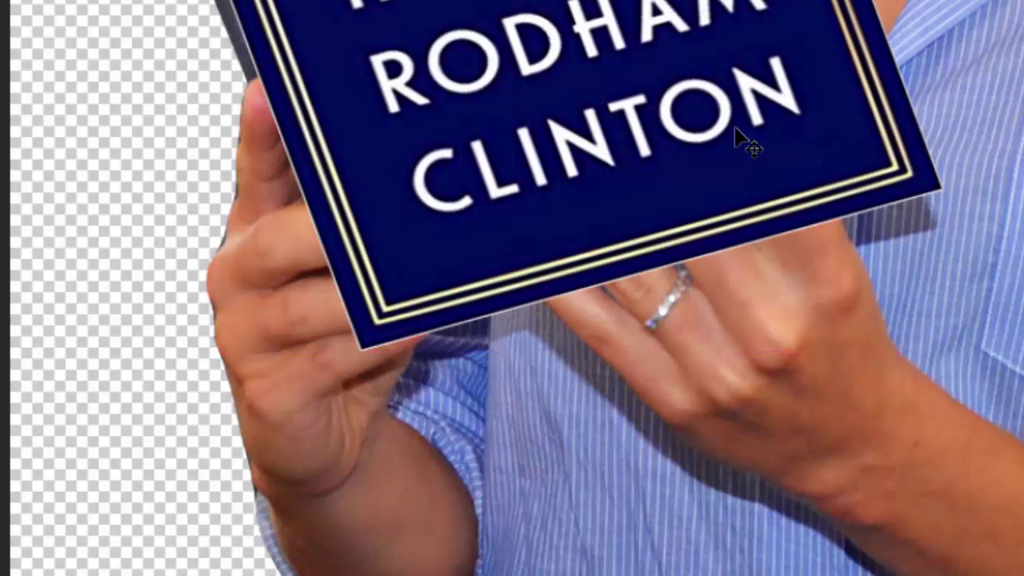
Set the cover layer's opacity to 50% and make Layer 0 the active layer
{"action": "key", "text": "5"}
{"action": "left_click", "coordinate": [878, 320]}
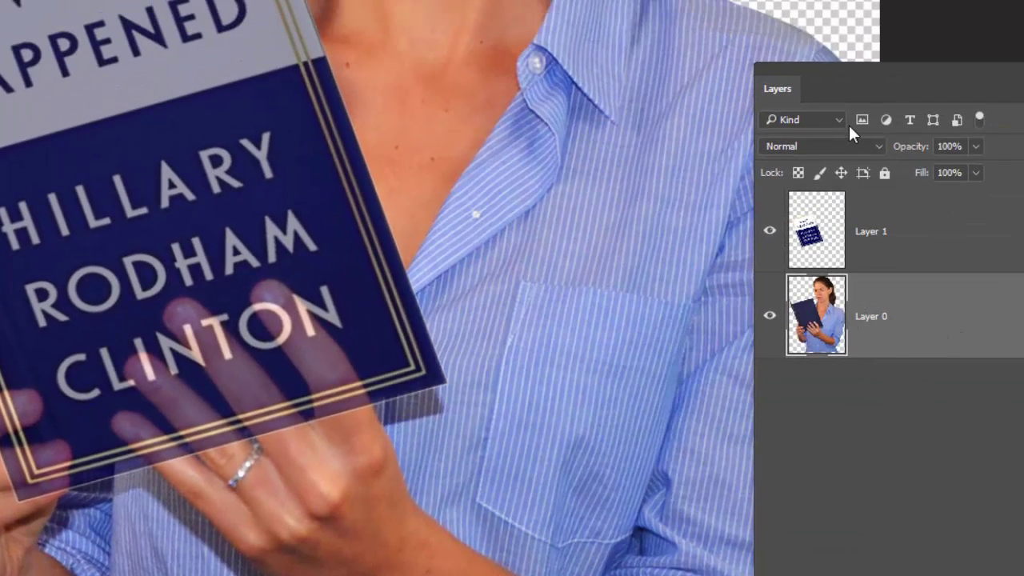
{"action": "left_click_drag", "start_coordinate": [780, 91], "coordinate": [569, 92]}
{"action": "scroll", "coordinate": [406, 276], "scroll_direction": "up", "scroll_amount": 3}
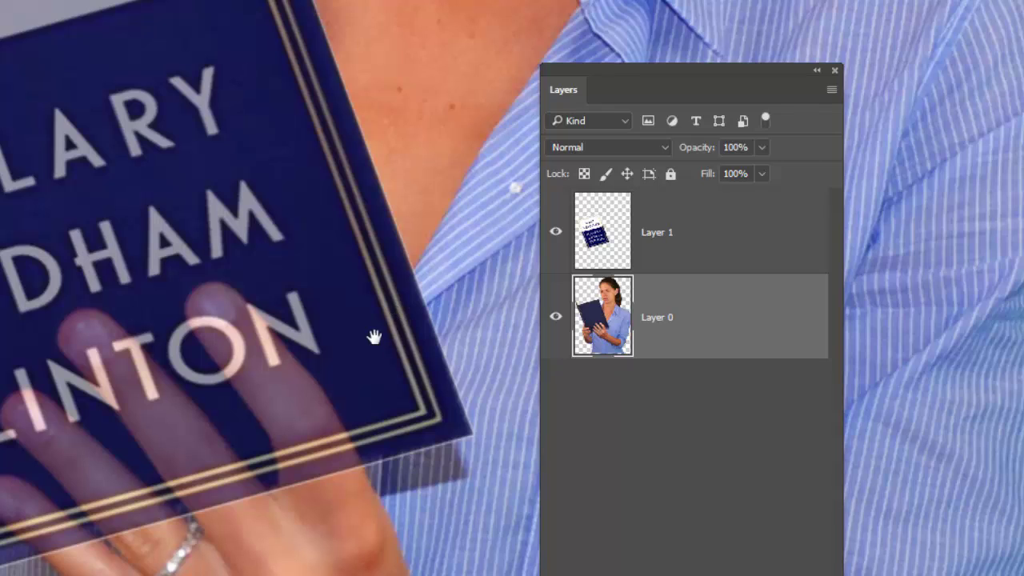
{"action": "left_click_drag", "start_coordinate": [373, 336], "coordinate": [469, 265]}
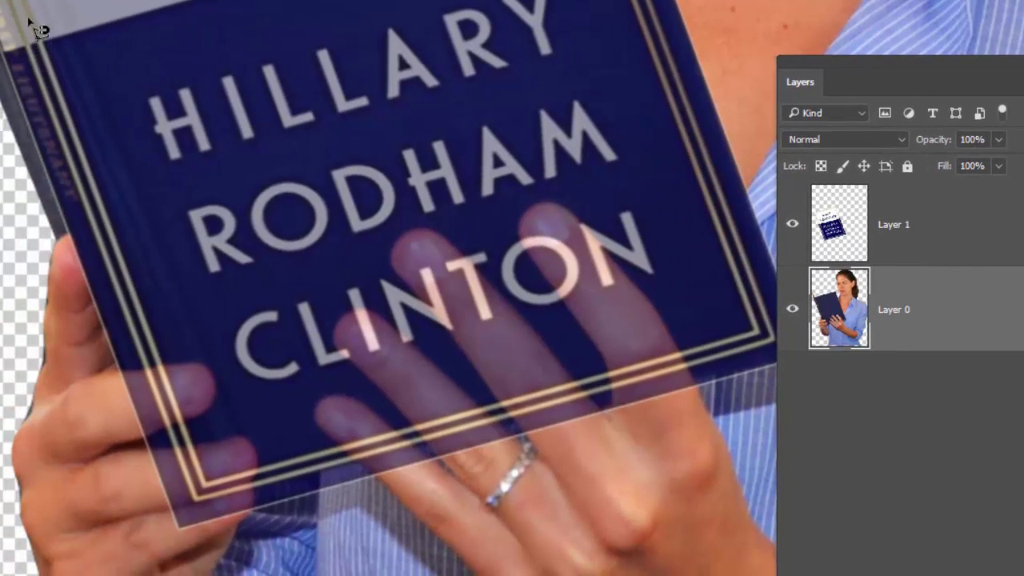
Start a Magnetic Lasso outline at the book's lower edge, tracing around the index finger of the ringed hand
{"action": "left_click", "coordinate": [681, 356]}
{"action": "left_click", "coordinate": [654, 308]}
{"action": "left_click", "coordinate": [601, 246]}
{"action": "left_click", "coordinate": [552, 203]}
{"action": "left_click", "coordinate": [521, 216]}
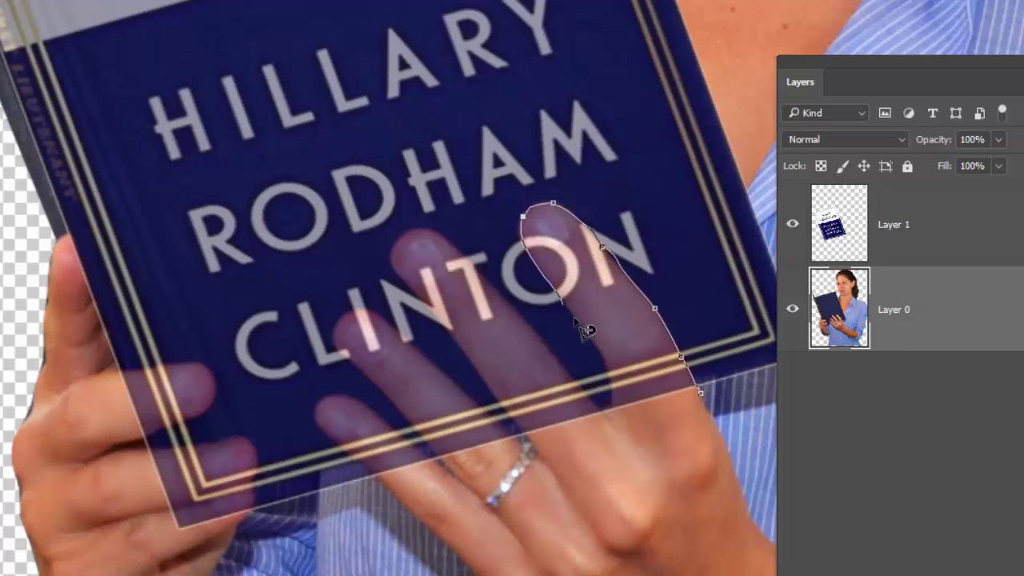
{"action": "left_click", "coordinate": [542, 272]}
{"action": "left_click", "coordinate": [581, 327]}
{"action": "left_click", "coordinate": [608, 369]}
{"action": "left_click", "coordinate": [583, 391]}
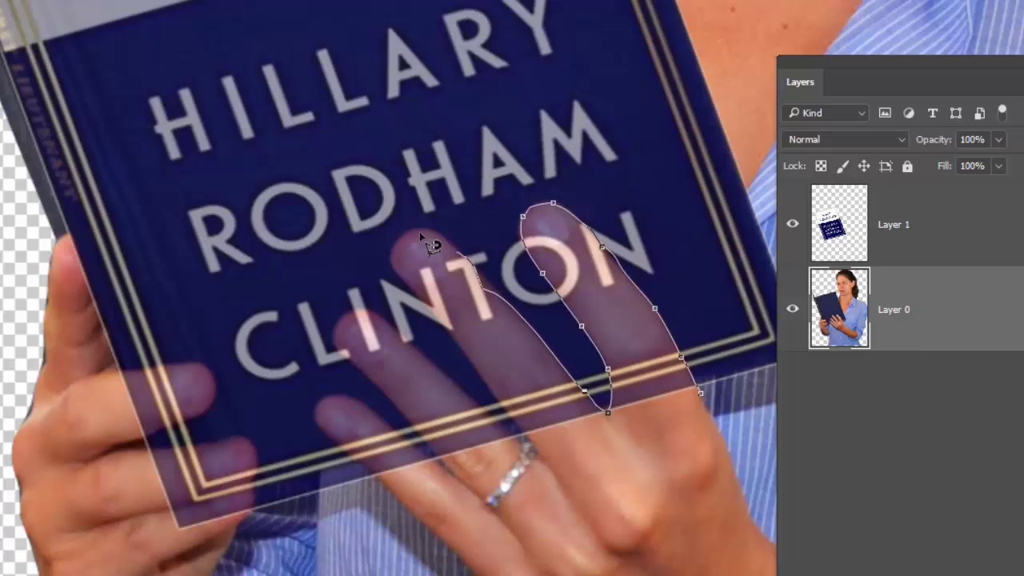
{"action": "left_click", "coordinate": [405, 233]}
{"action": "left_click", "coordinate": [398, 275]}
{"action": "key", "text": "ctrl+alt+z"}
{"action": "key", "text": "ctrl+alt+z"}
{"action": "key", "text": "ctrl+alt+z"}
Continue the lasso outline around the tip and both sides of the middle finger
{"action": "left_click", "coordinate": [475, 270]}
{"action": "left_click", "coordinate": [451, 246]}
{"action": "left_click", "coordinate": [421, 230]}
{"action": "left_click", "coordinate": [393, 250]}
{"action": "left_click", "coordinate": [399, 279]}
{"action": "left_click", "coordinate": [452, 335]}
{"action": "left_click", "coordinate": [473, 365]}
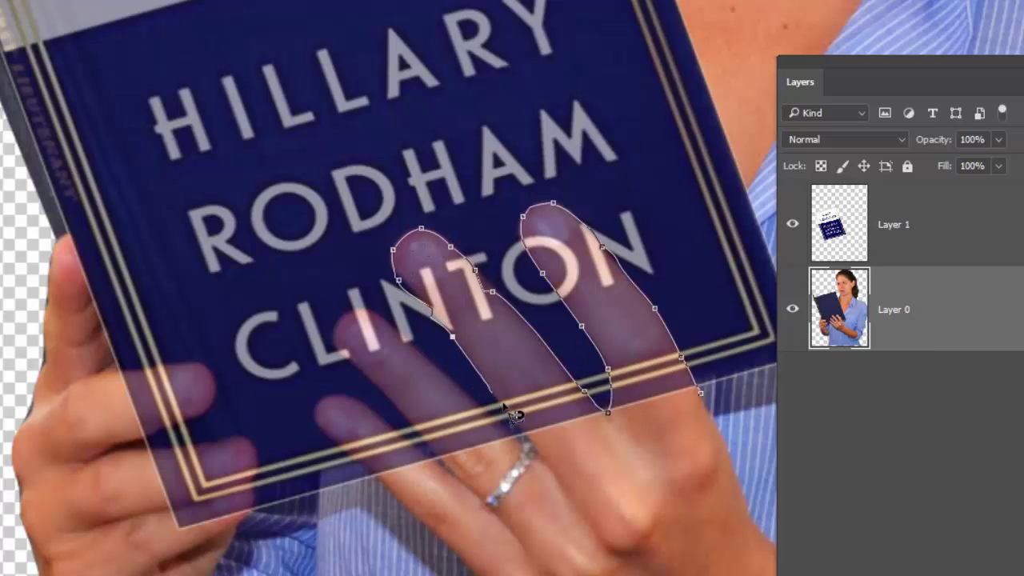
Trace the ring and little fingers and close the selection across the back of the hand
{"action": "left_click", "coordinate": [529, 436]}
{"action": "left_click", "coordinate": [501, 408]}
{"action": "left_click", "coordinate": [444, 373]}
{"action": "left_click", "coordinate": [403, 340]}
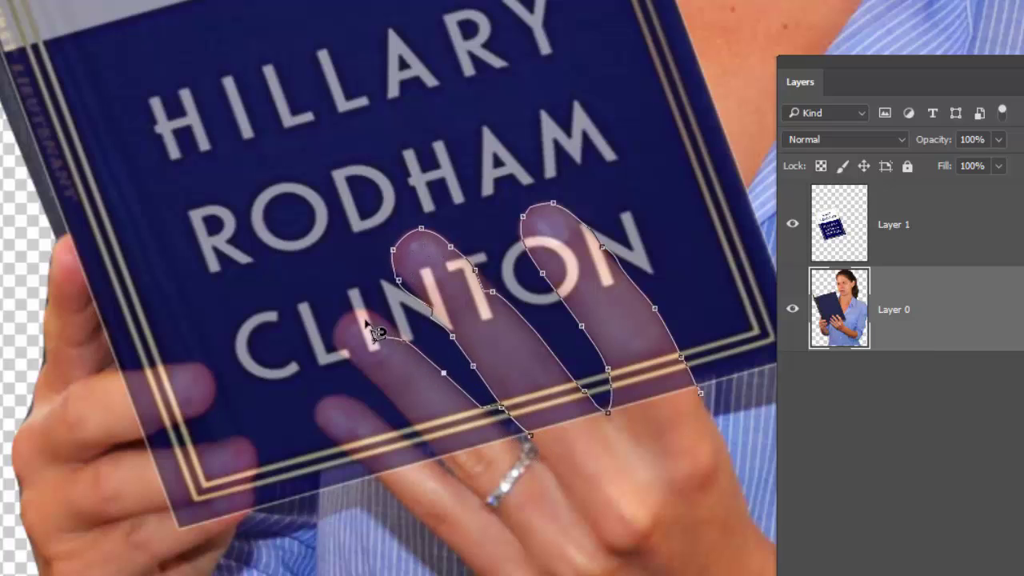
{"action": "left_click", "coordinate": [368, 317]}
{"action": "left_click", "coordinate": [343, 316]}
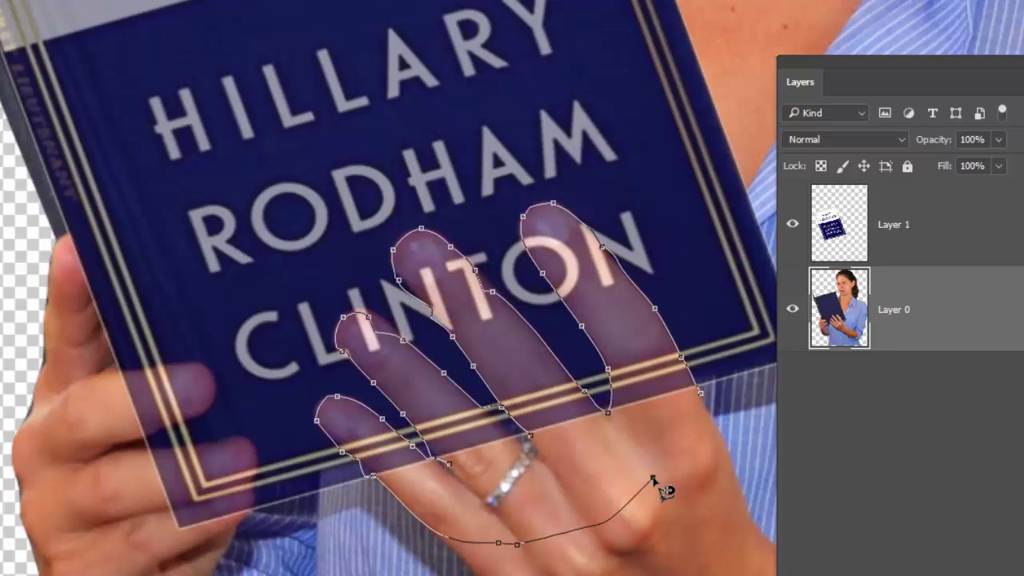
{"action": "left_click", "coordinate": [652, 480]}
Add the two fingers of the other hand that overlap the cover's lower corner to the selection
{"action": "left_click_drag", "start_coordinate": [341, 405], "coordinate": [431, 364]}
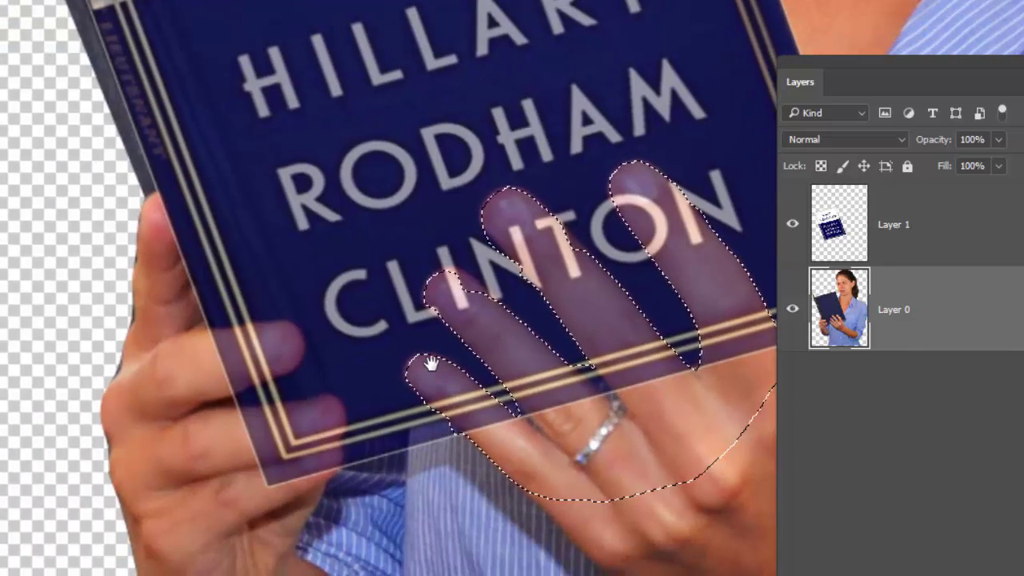
{"action": "left_click", "coordinate": [198, 328], "text": "shift"}
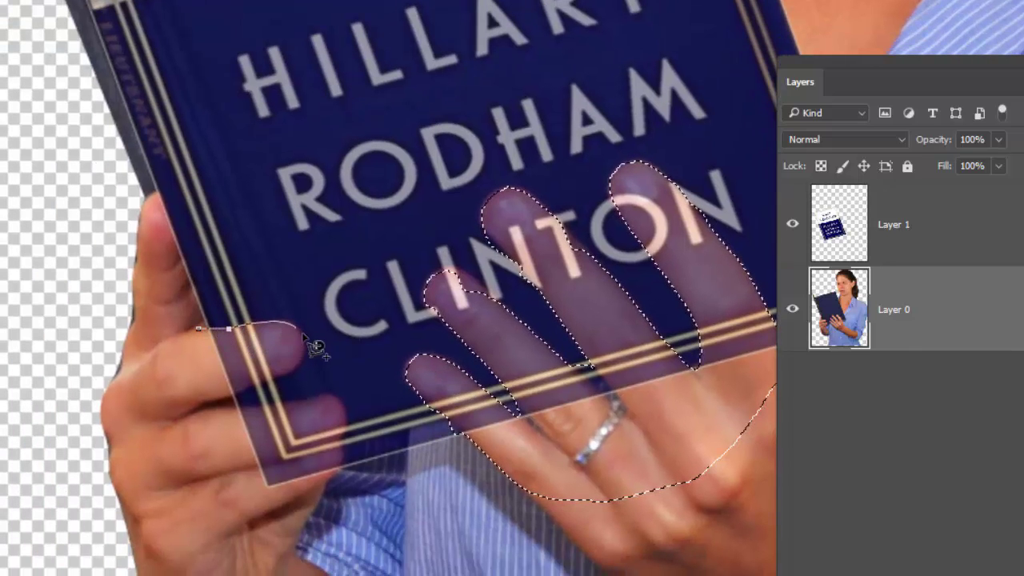
{"action": "double_click", "coordinate": [170, 352]}
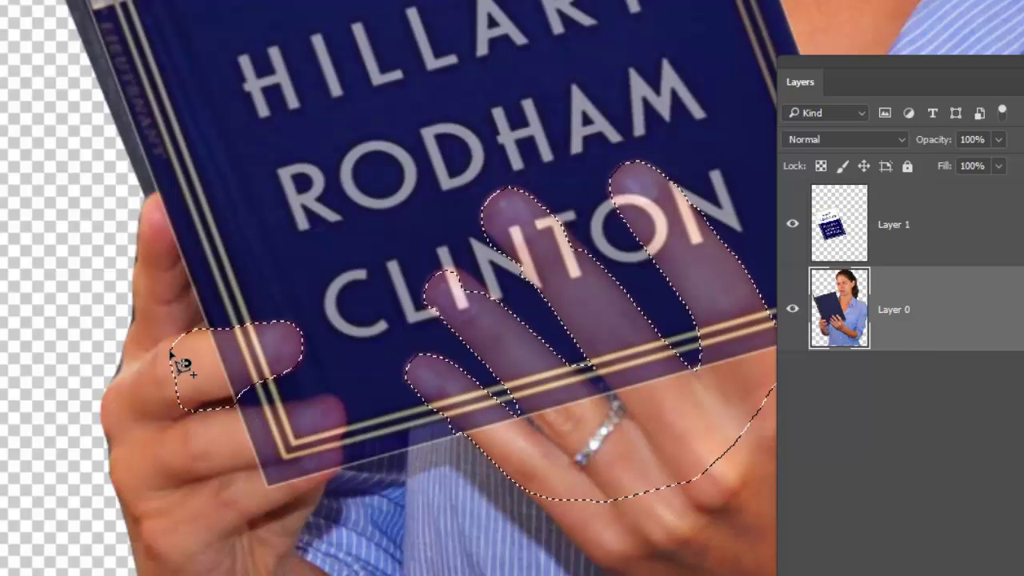
{"action": "left_click", "coordinate": [229, 404], "text": "shift"}
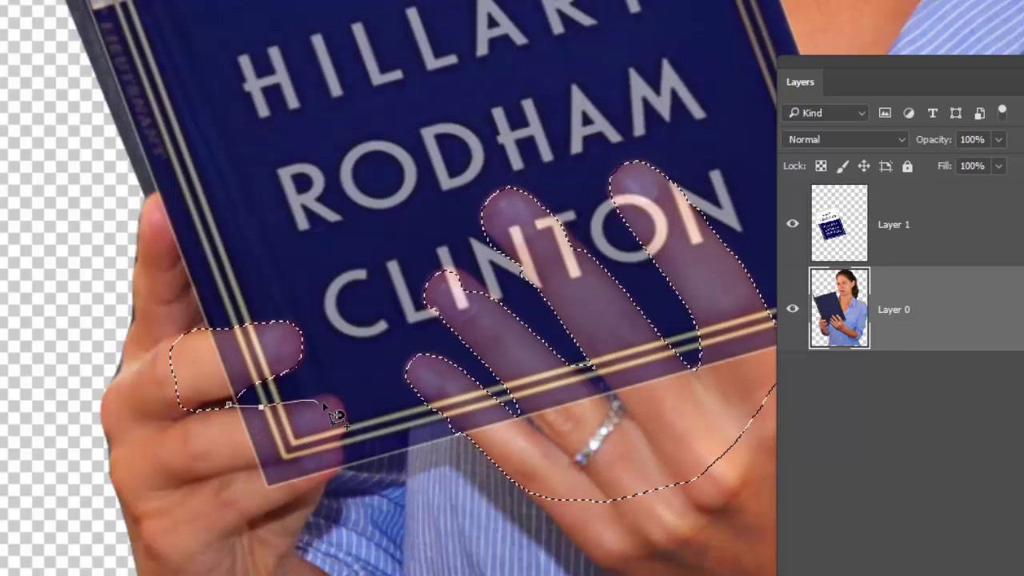
{"action": "double_click", "coordinate": [181, 416]}
Add the missed strip along the middle finger to the selection with the Polygonal Lasso tool
{"action": "left_click", "coordinate": [567, 279], "text": "ctrl"}
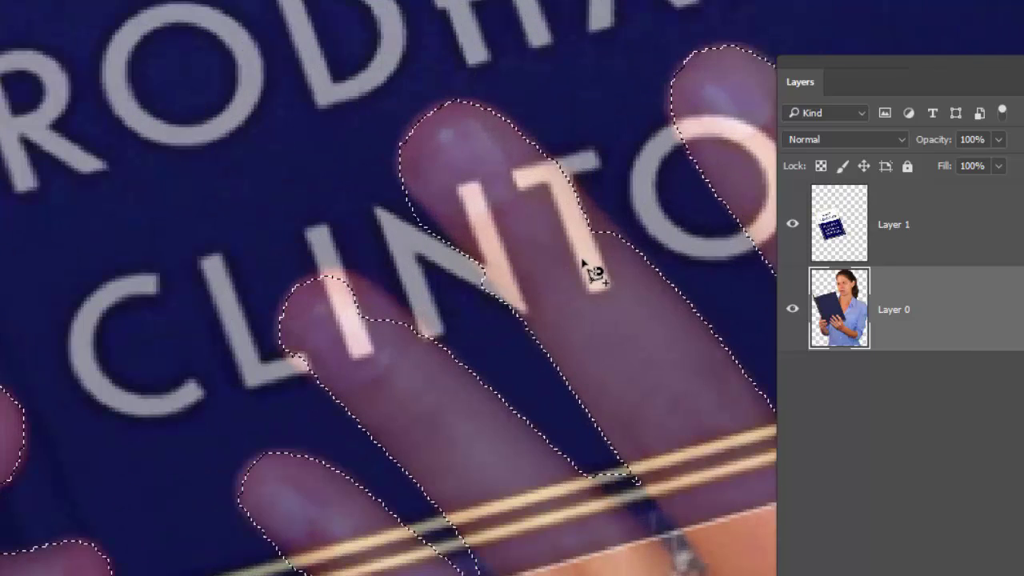
{"action": "left_click_drag", "start_coordinate": [589, 274], "coordinate": [484, 238]}
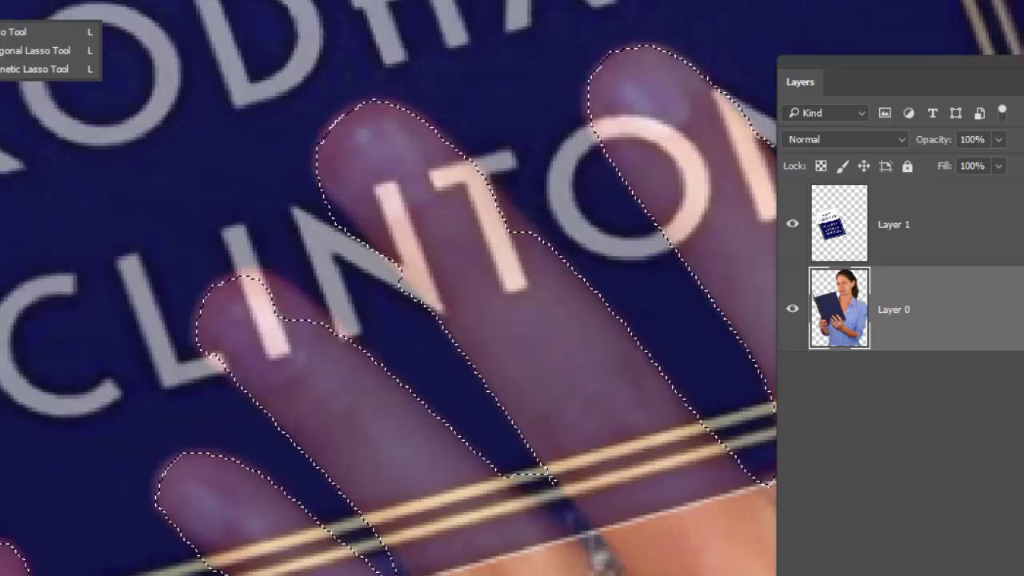
{"action": "left_click", "coordinate": [48, 39]}
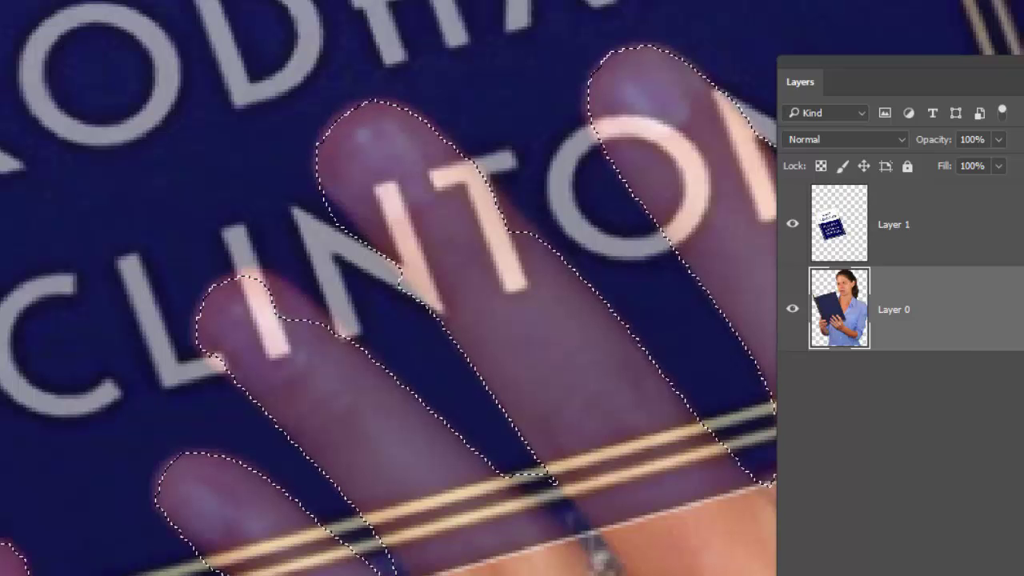
{"action": "left_click", "coordinate": [480, 171]}
{"action": "scroll", "coordinate": [570, 295], "scroll_direction": "up", "scroll_amount": 3}
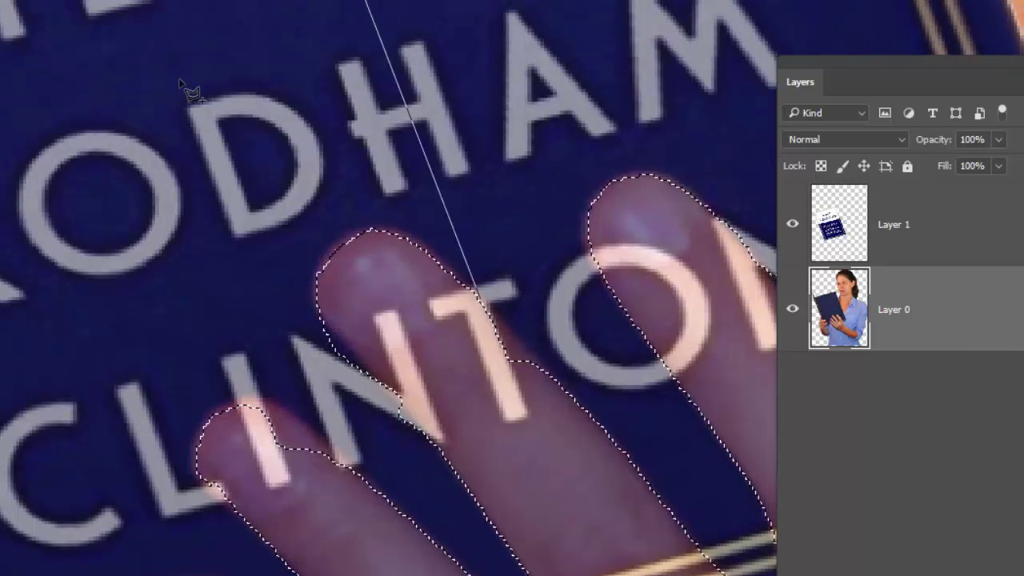
{"action": "left_click", "coordinate": [631, 463]}
{"action": "left_click", "coordinate": [450, 297]}
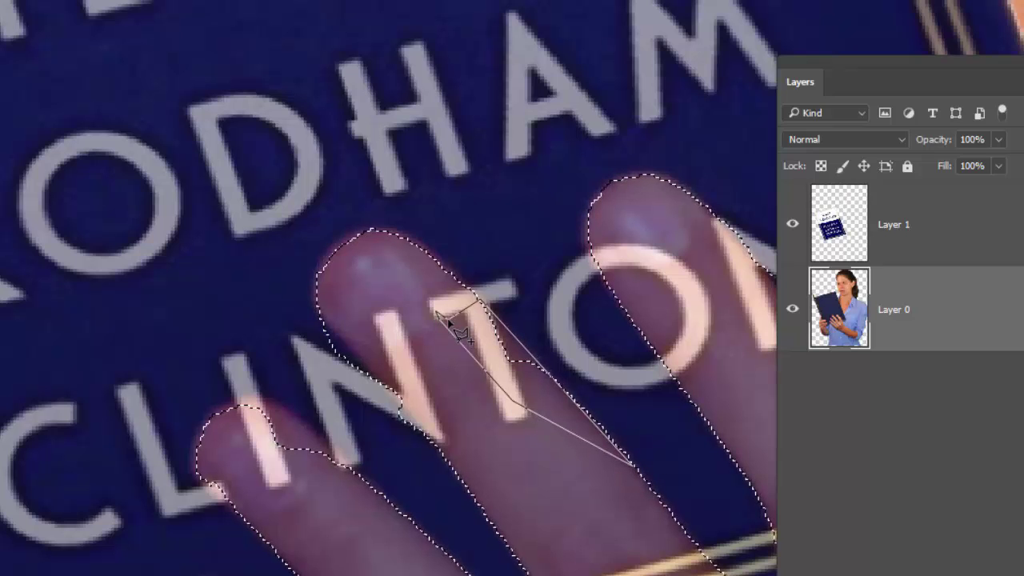
{"action": "double_click", "coordinate": [415, 382]}
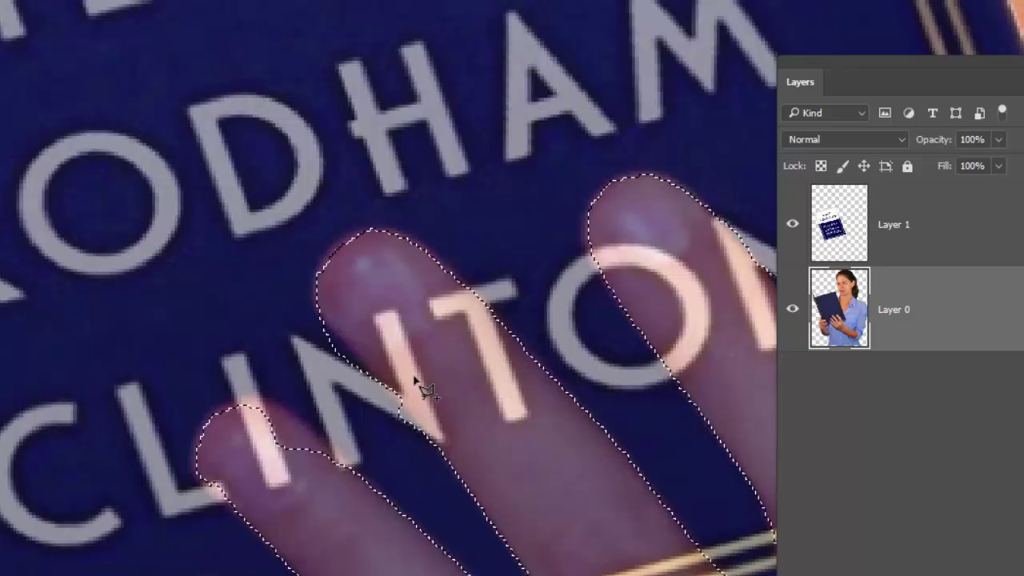
{"action": "left_click", "coordinate": [428, 443]}
{"action": "double_click", "coordinate": [436, 362]}
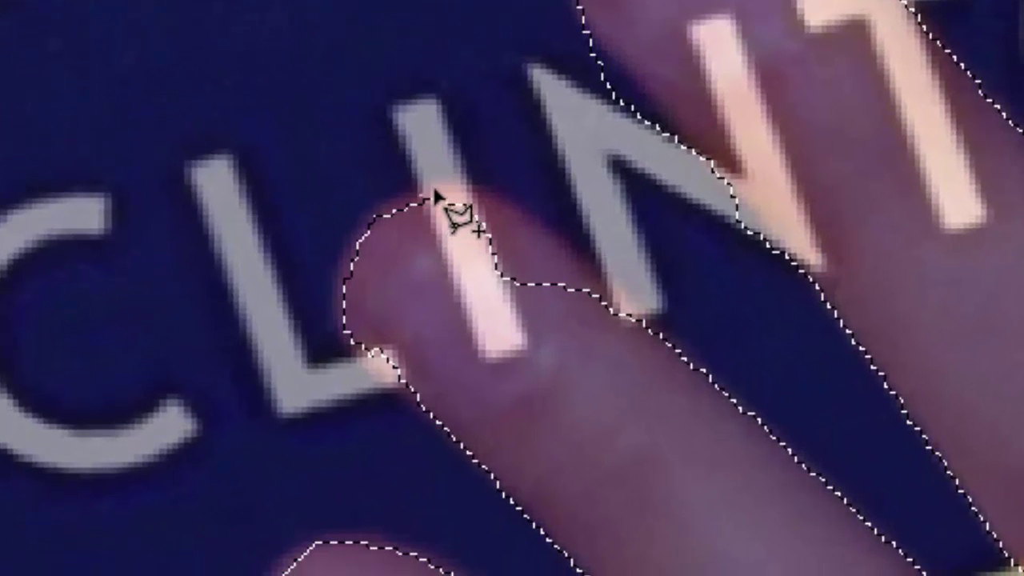
Add the missed upper edge of the ring fingertip to the selection with the Polygonal Lasso
{"action": "left_click", "coordinate": [421, 196]}
{"action": "left_click", "coordinate": [472, 195]}
{"action": "left_click", "coordinate": [601, 280]}
{"action": "left_click", "coordinate": [651, 348]}
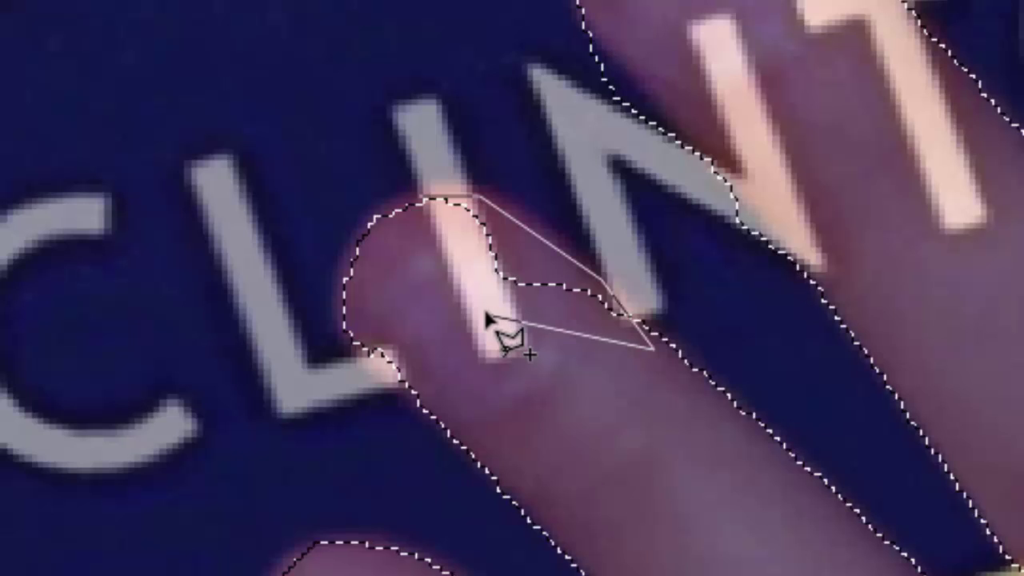
{"action": "double_click", "coordinate": [488, 319]}
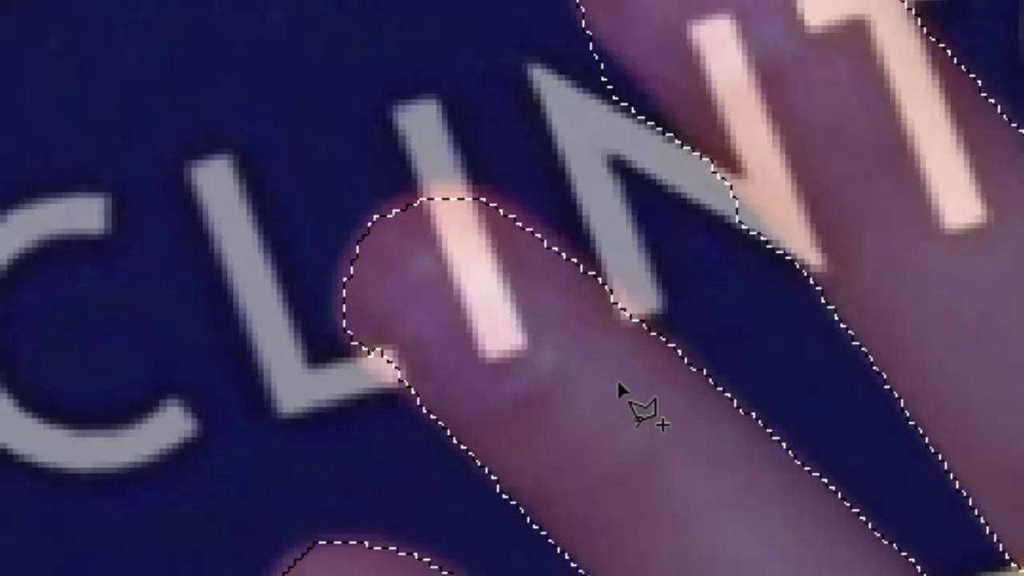
Try deleting the selected finger areas from Layer 0, and undo the deletion
{"action": "scroll", "coordinate": [616, 379], "scroll_direction": "down", "scroll_amount": 2}
{"action": "scroll", "coordinate": [617, 379], "scroll_direction": "down", "scroll_amount": 3}
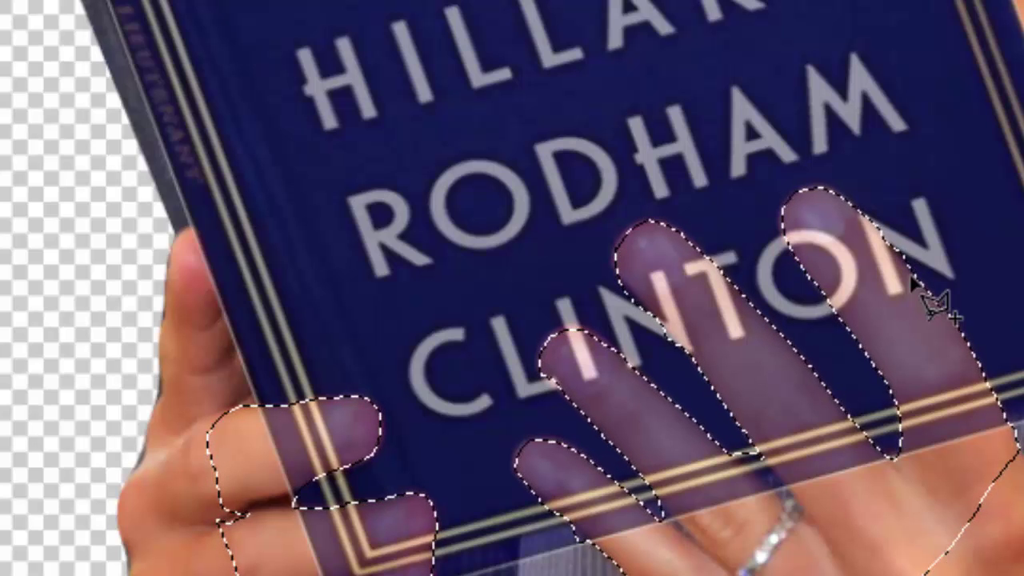
{"action": "key", "text": "Delete"}
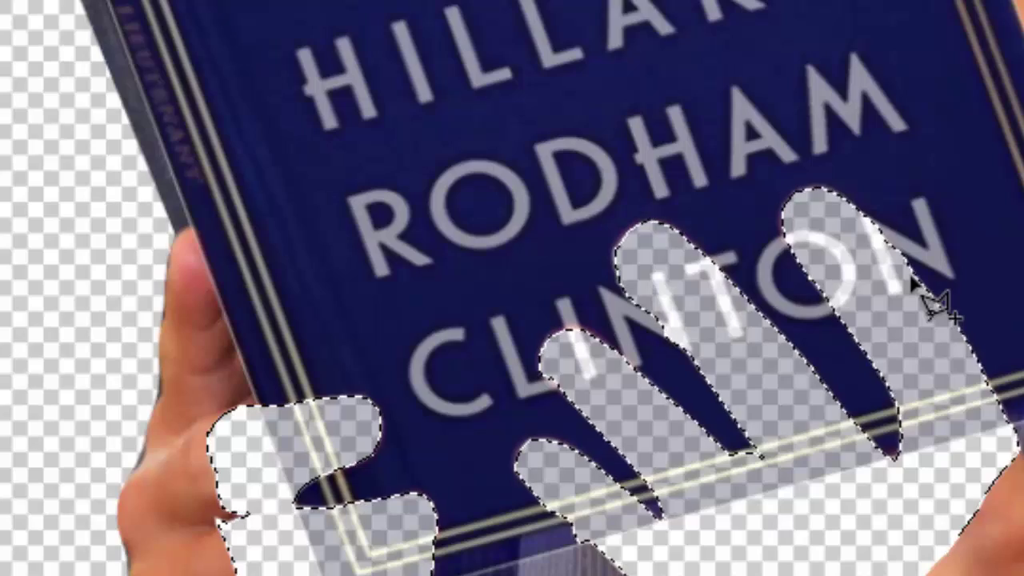
{"action": "key", "text": "ctrl+z"}
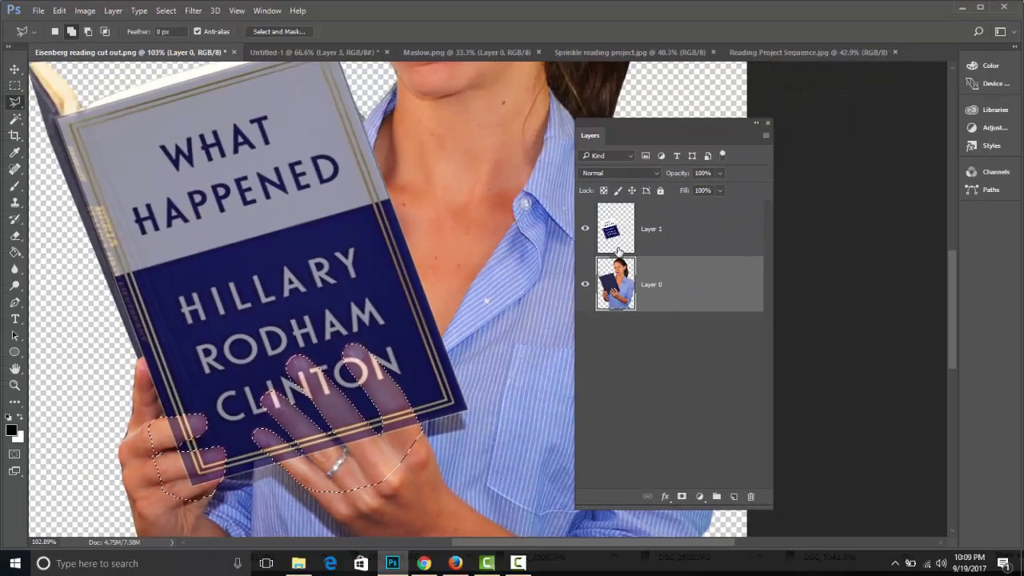
Make the cover's Layer 1 active and set its opacity to 100%
{"action": "left_click", "coordinate": [640, 236]}
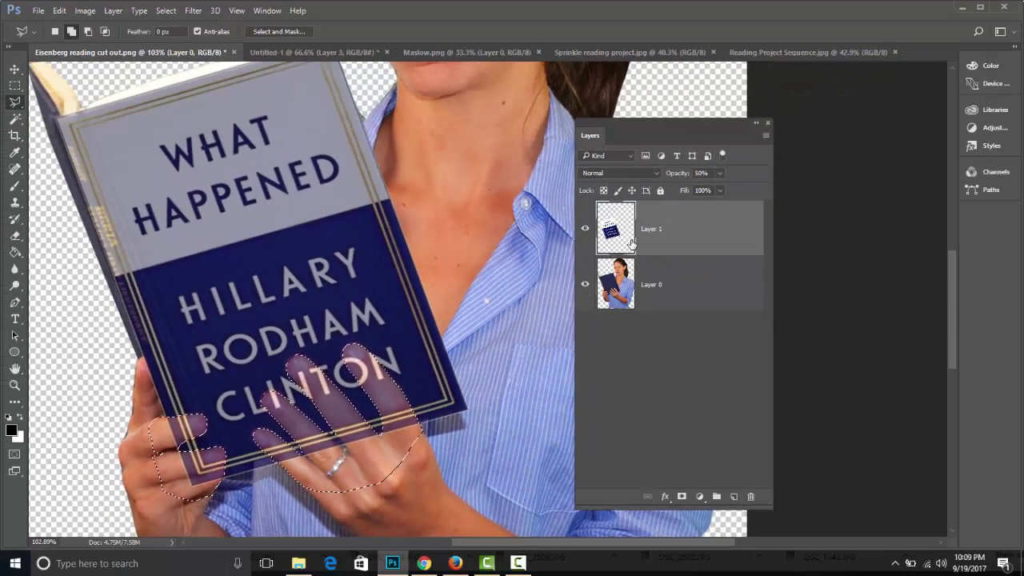
{"action": "left_click", "coordinate": [720, 174]}
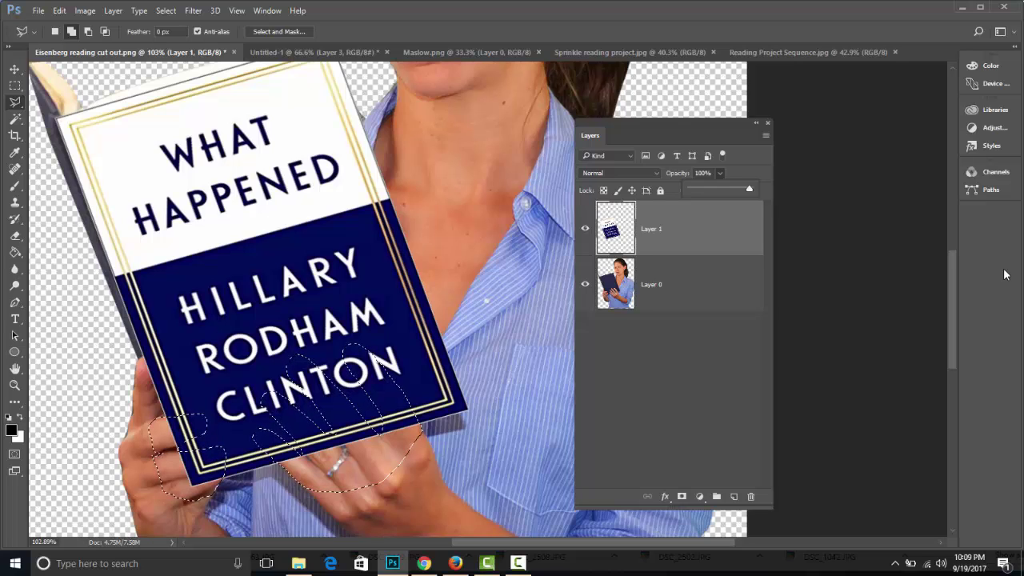
{"action": "left_click", "coordinate": [702, 229]}
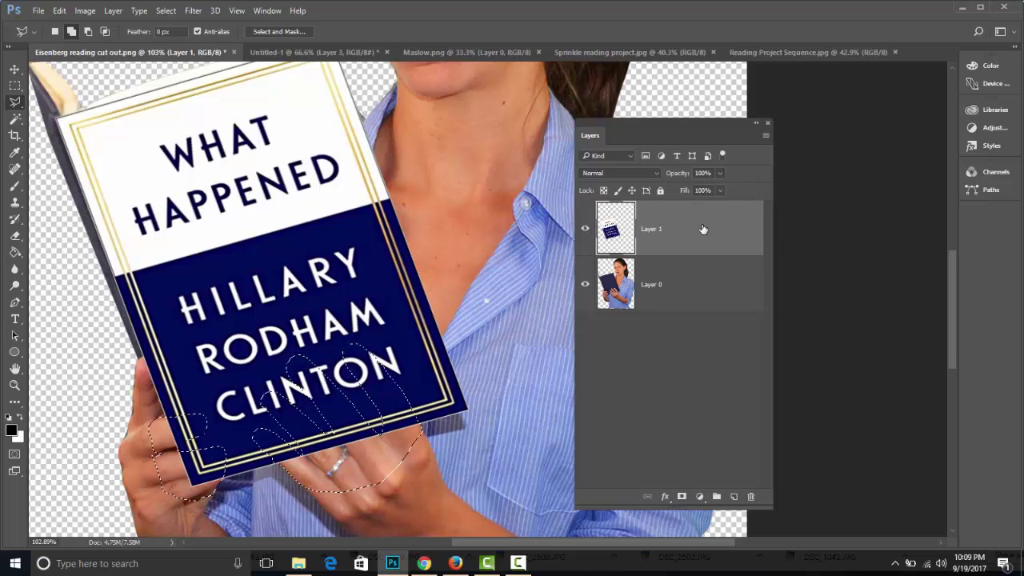
Delete the selected finger areas from the What Happened cover on Layer 1
{"action": "key", "text": "Delete"}
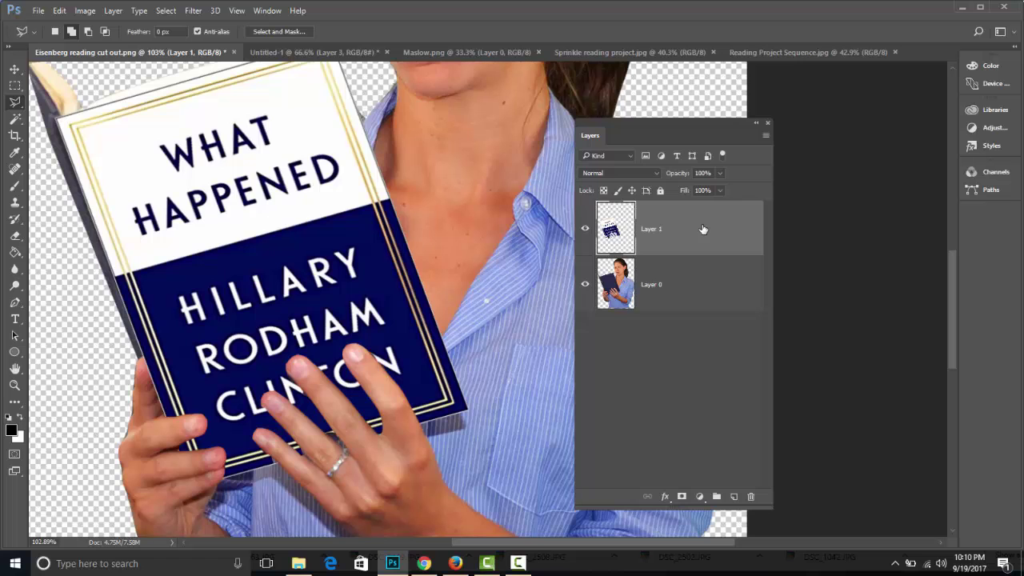
{"action": "scroll", "coordinate": [493, 190], "scroll_direction": "down", "scroll_amount": 2}
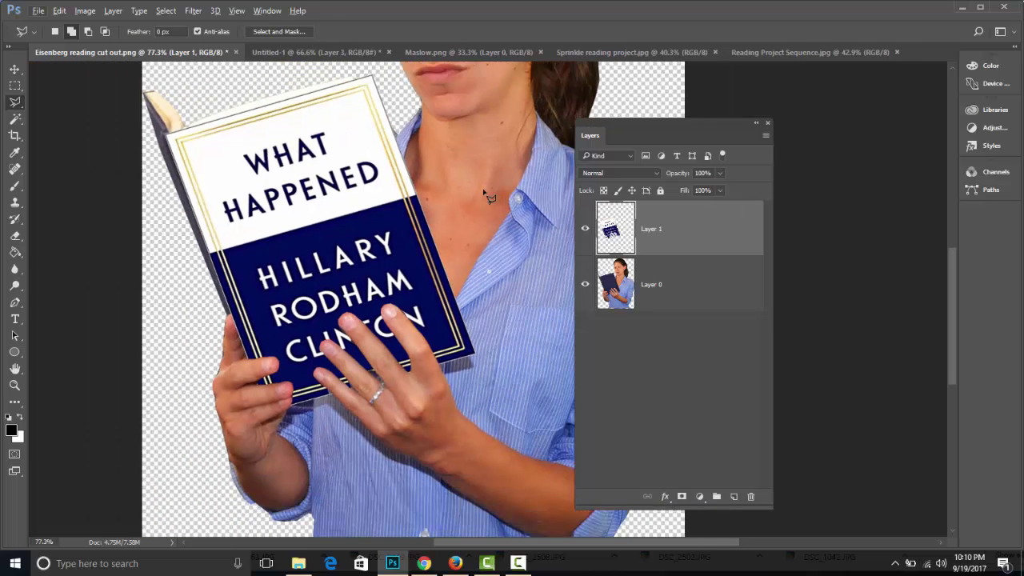
{"action": "left_click_drag", "start_coordinate": [483, 192], "coordinate": [433, 290]}
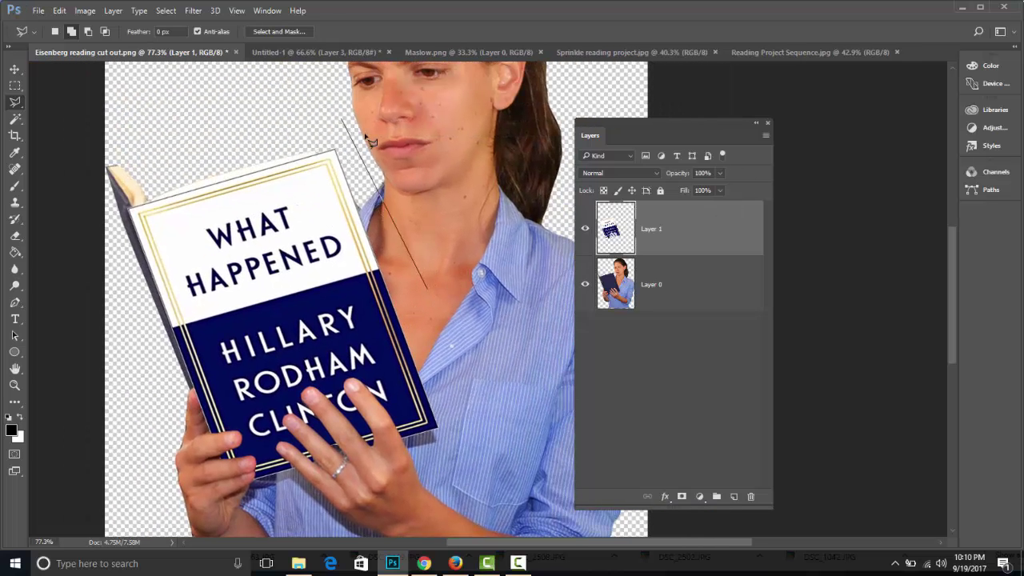
{"action": "scroll", "coordinate": [370, 138], "scroll_direction": "down", "scroll_amount": 1}
Switch to Chrome and copy the Wikipedia image of The Power Broker cover from the power broker caro image results
{"action": "left_click", "coordinate": [424, 563]}
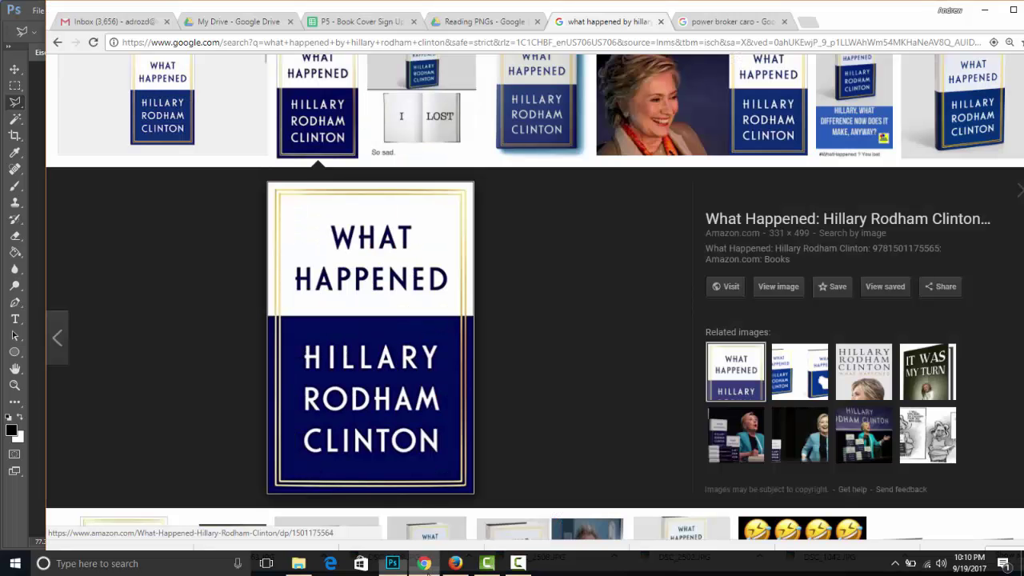
{"action": "left_click", "coordinate": [724, 22]}
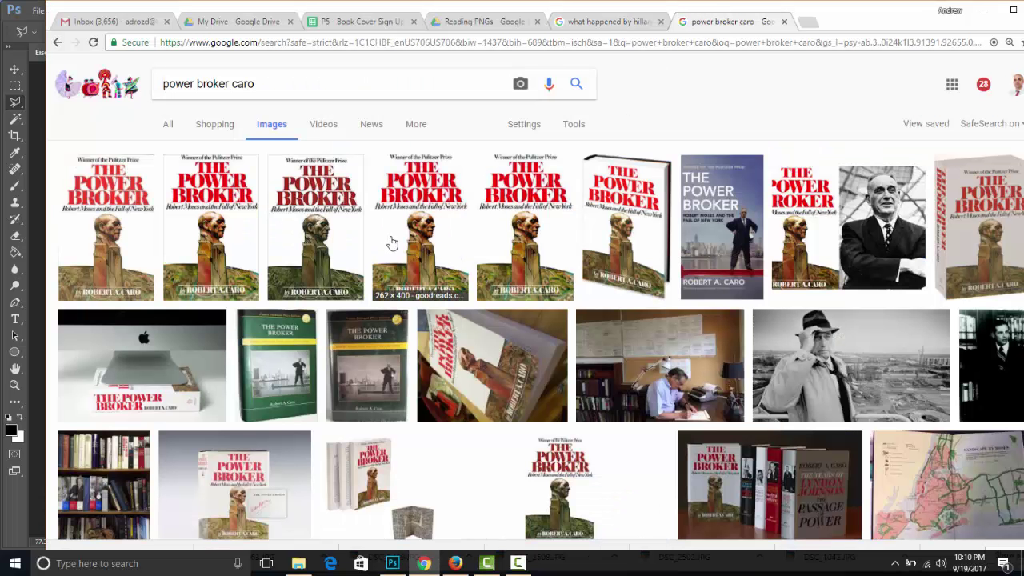
{"action": "left_click", "coordinate": [140, 254]}
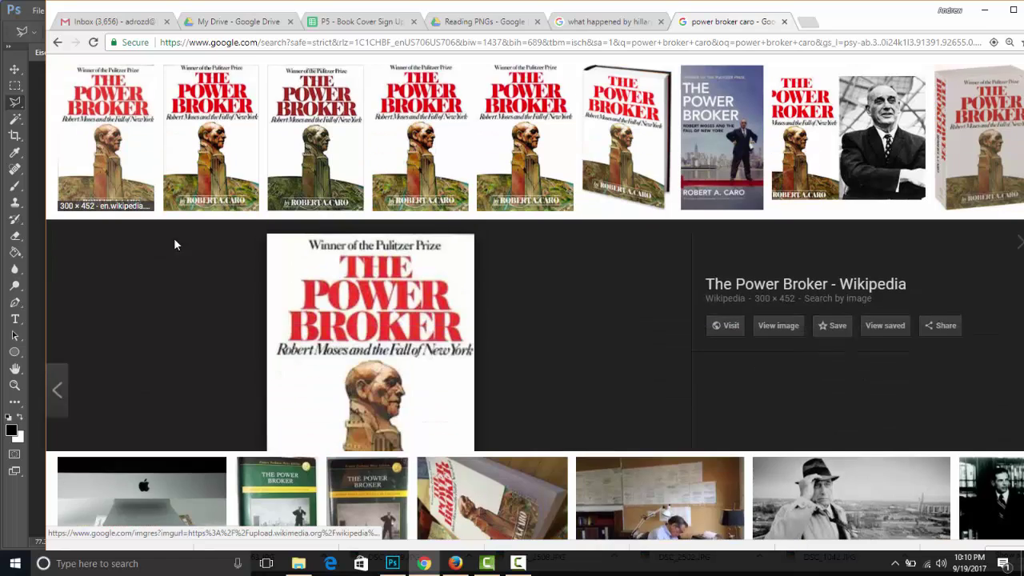
{"action": "right_click", "coordinate": [385, 334]}
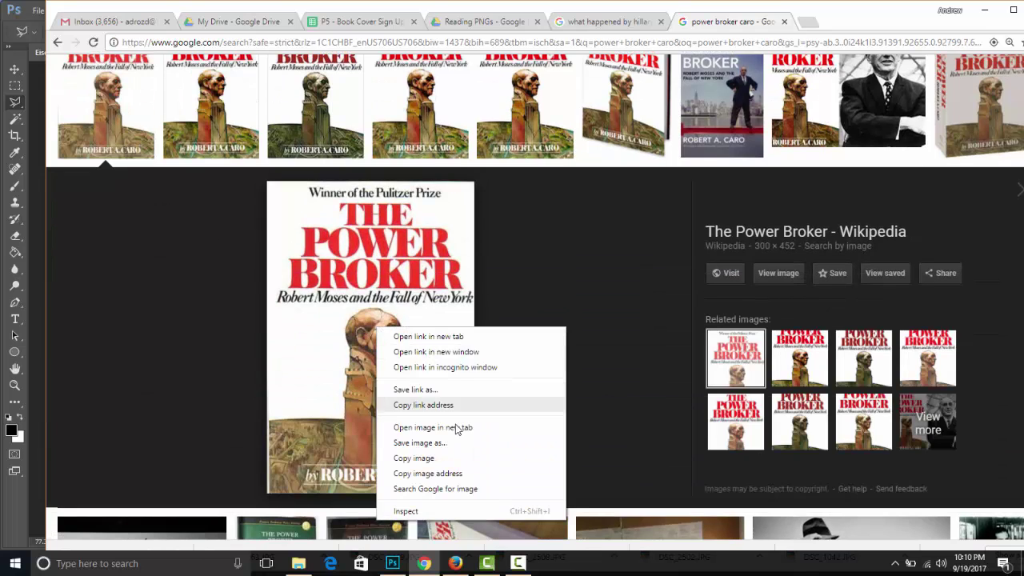
{"action": "left_click", "coordinate": [454, 459]}
Switch back to Photoshop, paste the Power Broker cover into Maslow.png and move it onto the book's front cover
{"action": "left_click", "coordinate": [392, 563]}
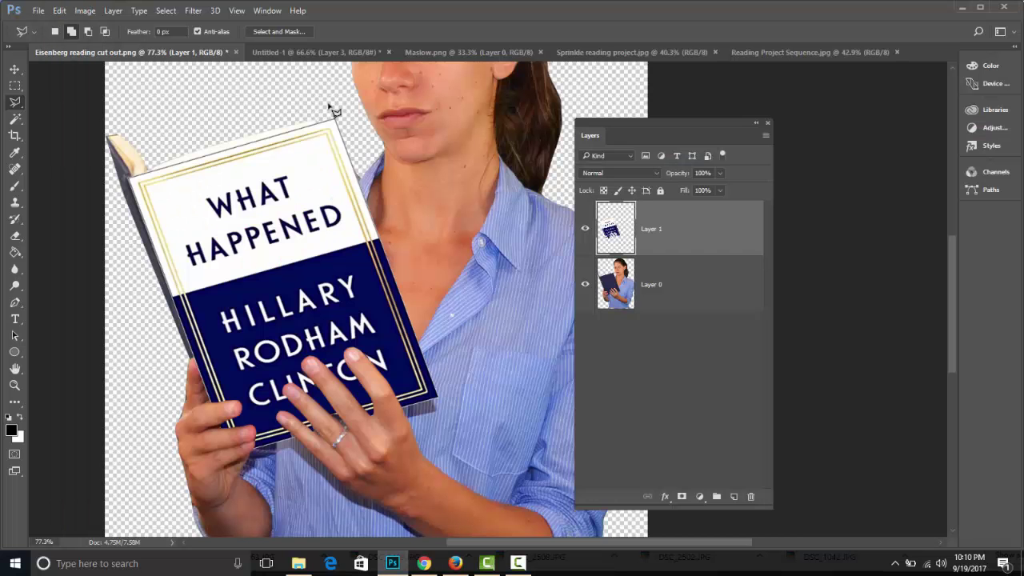
{"action": "left_click", "coordinate": [340, 53]}
{"action": "left_click", "coordinate": [432, 53]}
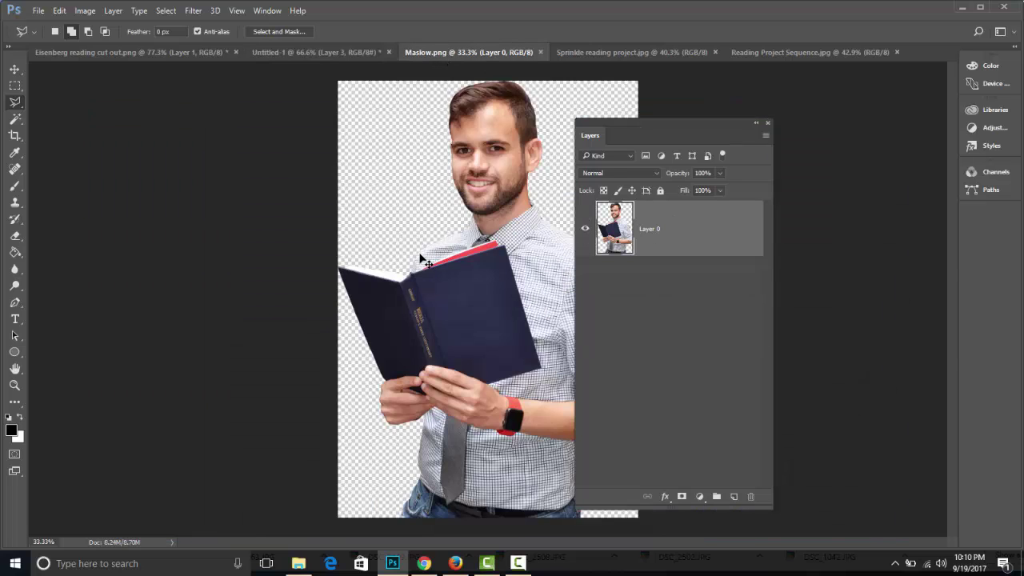
{"action": "key", "text": "ctrl+v"}
{"action": "key", "text": "v"}
{"action": "scroll", "coordinate": [505, 344], "scroll_direction": "up", "scroll_amount": 2}
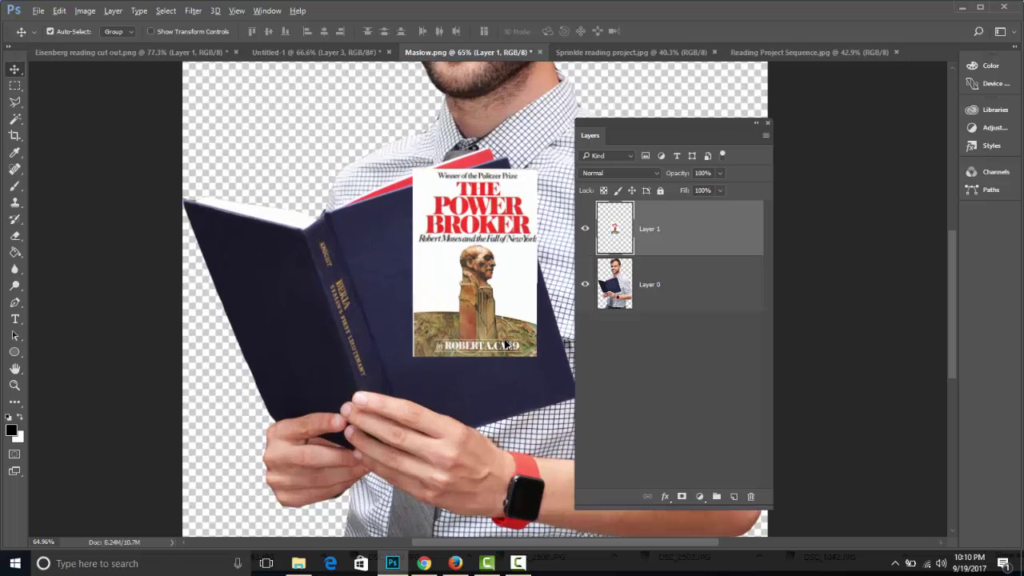
{"action": "scroll", "coordinate": [472, 265], "scroll_direction": "up", "scroll_amount": 2}
{"action": "left_click_drag", "start_coordinate": [472, 265], "coordinate": [432, 319]}
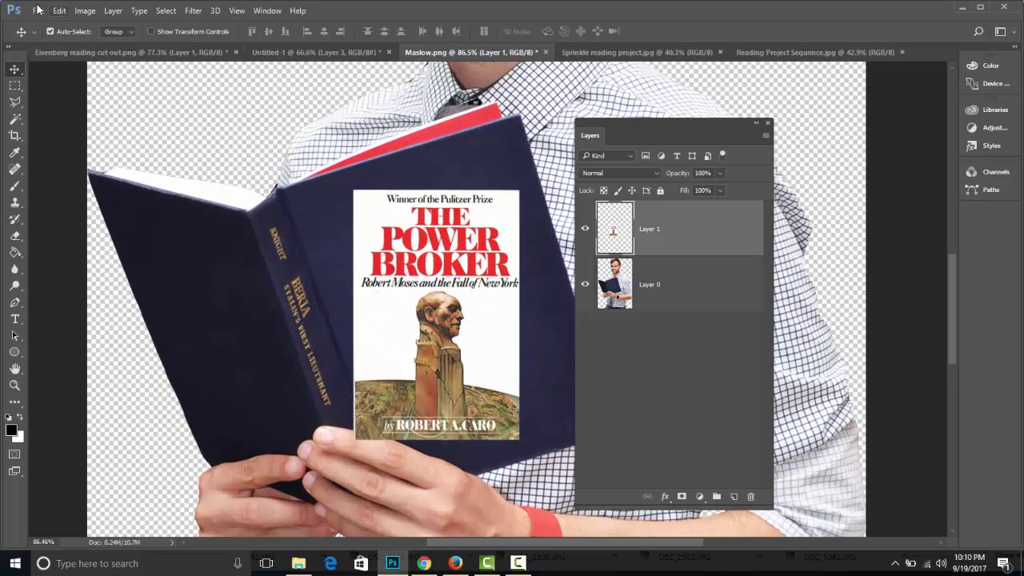
Distort the pasted Power Broker cover so its four corners match the corners of the book's front cover
{"action": "left_click", "coordinate": [60, 12]}
{"action": "mouse_move", "coordinate": [183, 285]}
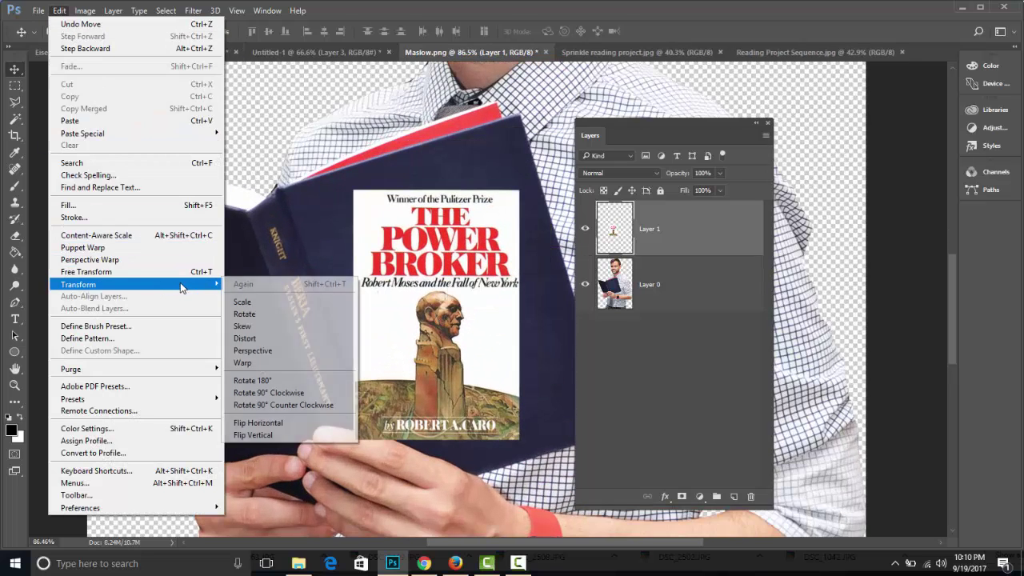
{"action": "left_click", "coordinate": [291, 336]}
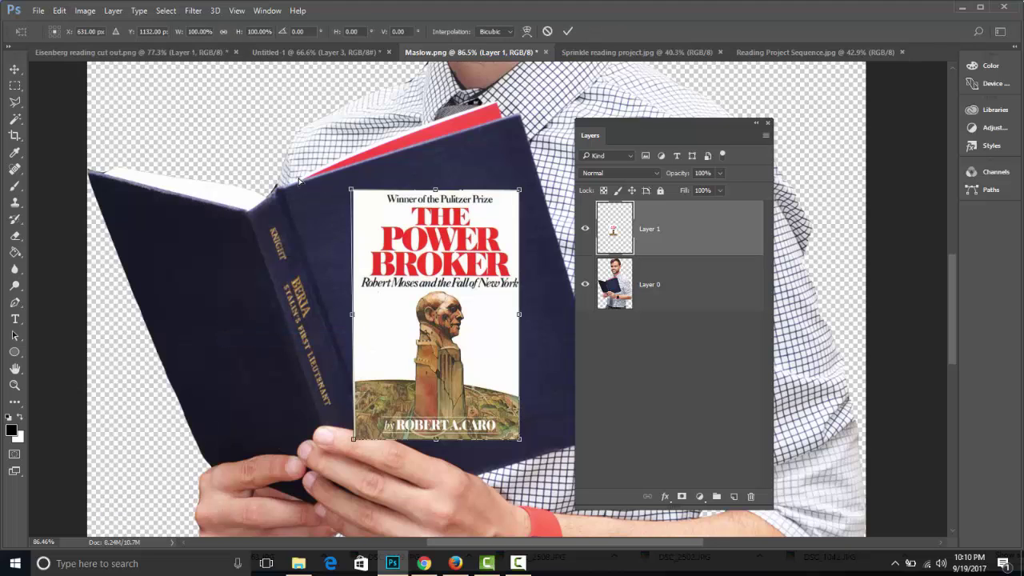
{"action": "left_click_drag", "start_coordinate": [354, 190], "coordinate": [281, 195]}
{"action": "left_click_drag", "start_coordinate": [519, 190], "coordinate": [520, 114]}
{"action": "left_click_drag", "start_coordinate": [672, 135], "coordinate": [834, 135]}
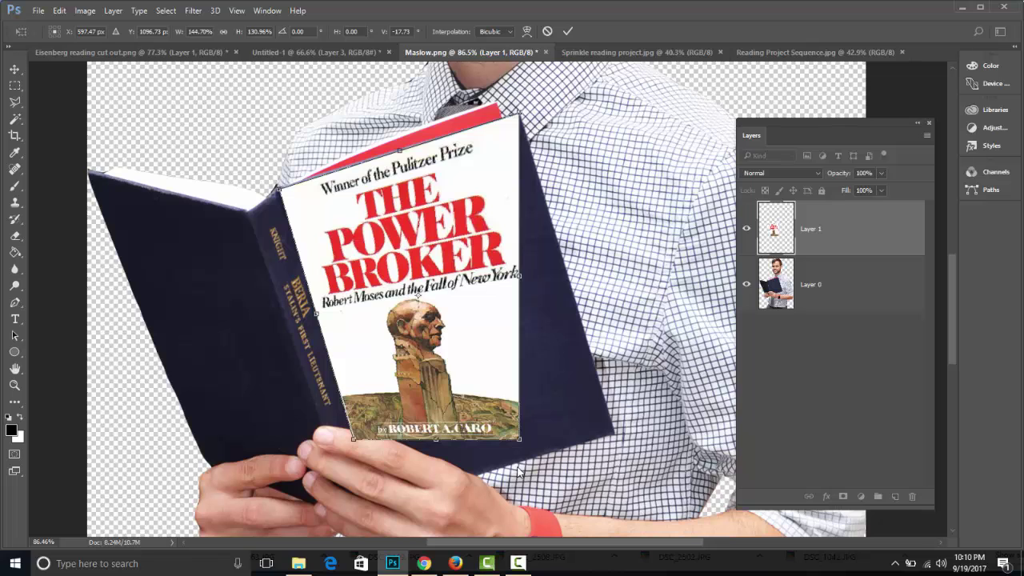
{"action": "left_click_drag", "start_coordinate": [519, 438], "coordinate": [619, 436]}
{"action": "left_click_drag", "start_coordinate": [355, 440], "coordinate": [399, 526]}
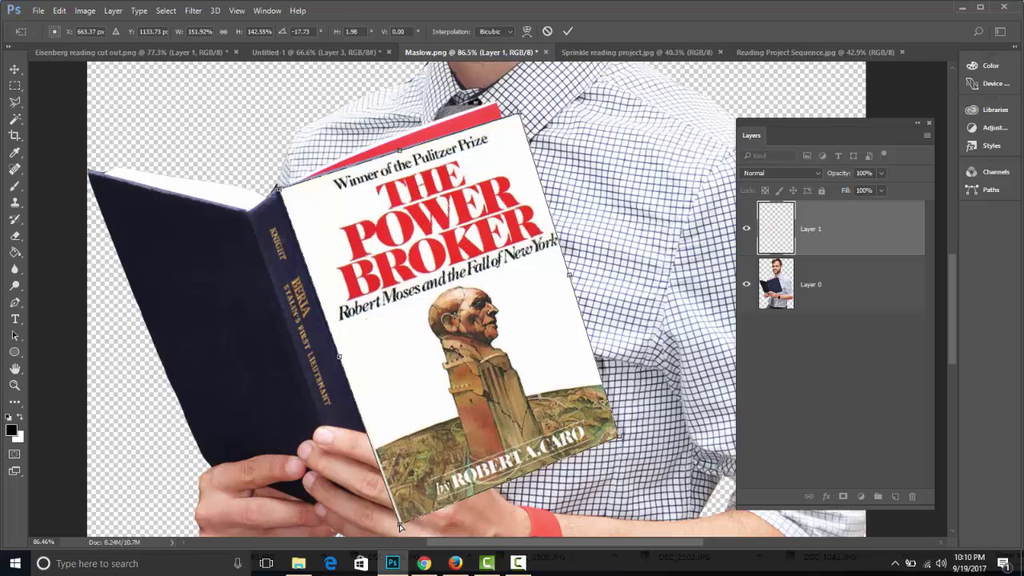
{"action": "left_click", "coordinate": [567, 31]}
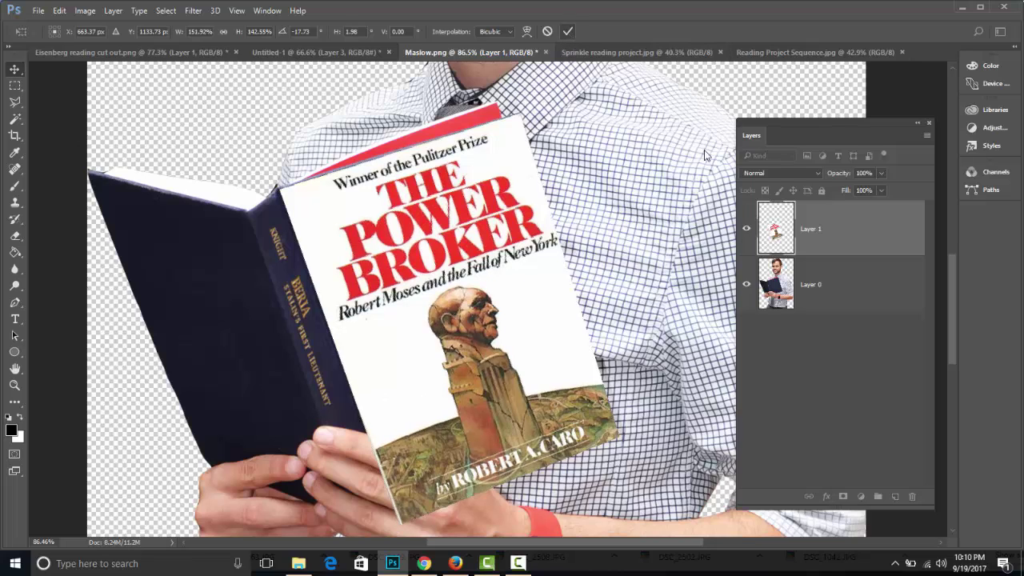
Set the opacity of the Power Broker cover's Layer 1 to 50%
{"action": "left_click", "coordinate": [840, 286]}
{"action": "left_click", "coordinate": [792, 240]}
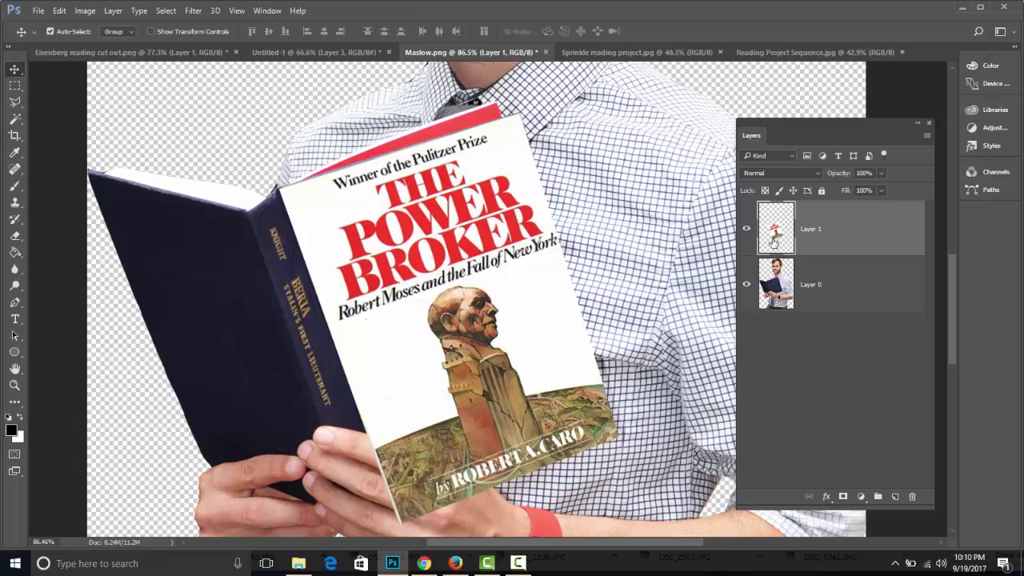
{"action": "key", "text": "5"}
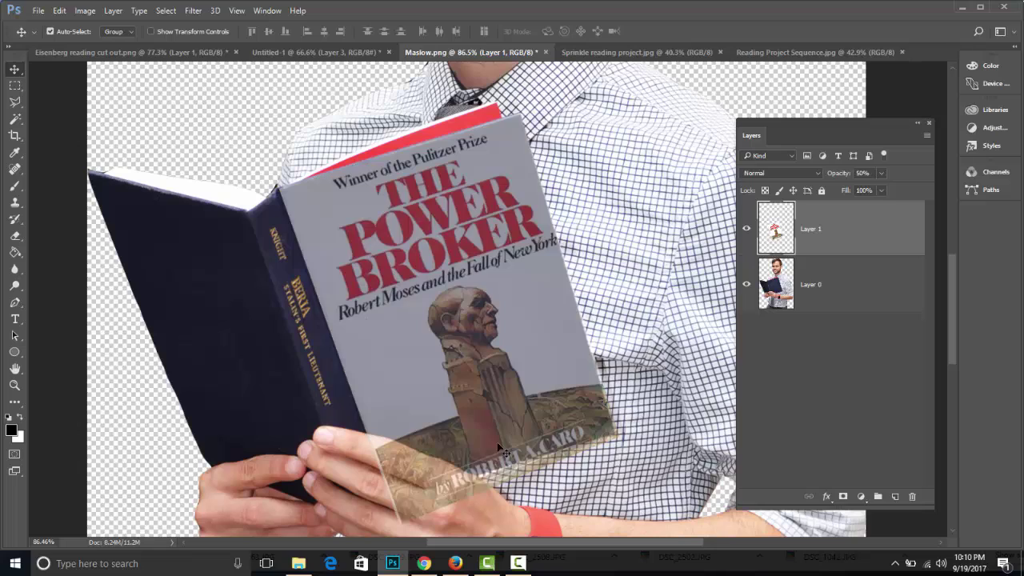
With Layer 0 active, outline the fingers overlapping the front cover with the Polygonal Lasso tool
{"action": "left_click", "coordinate": [19, 103]}
{"action": "left_click", "coordinate": [786, 305]}
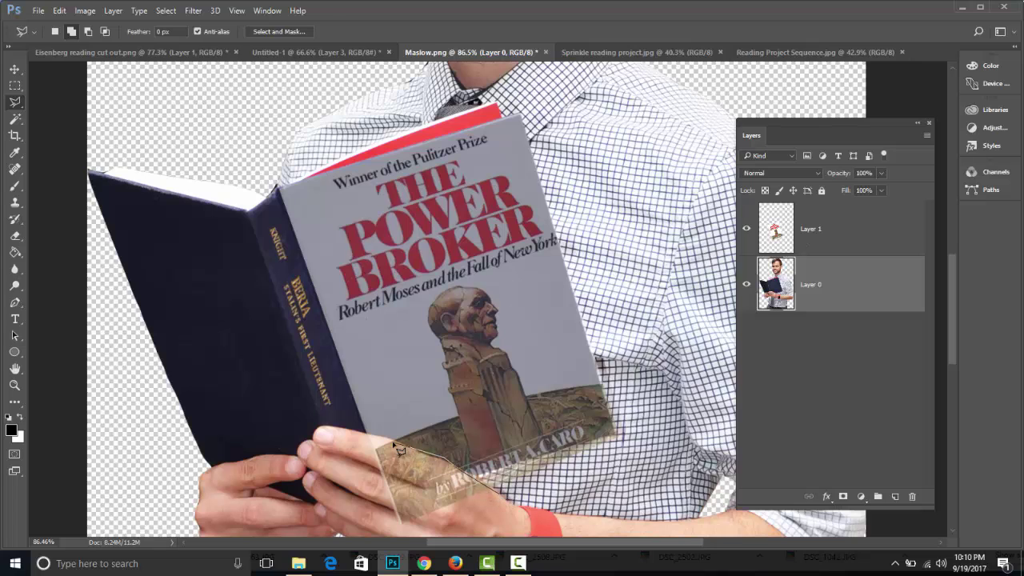
{"action": "left_click", "coordinate": [392, 534]}
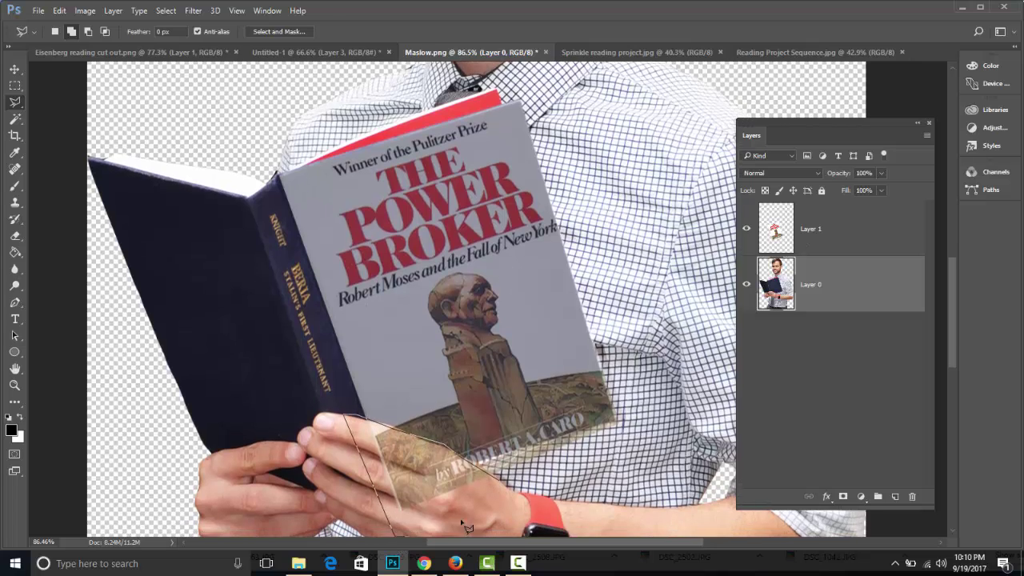
{"action": "left_click", "coordinate": [507, 513]}
Delete the selected finger area from Layer 1, deselect, and set the layer's opacity to 100%
{"action": "left_click", "coordinate": [803, 240]}
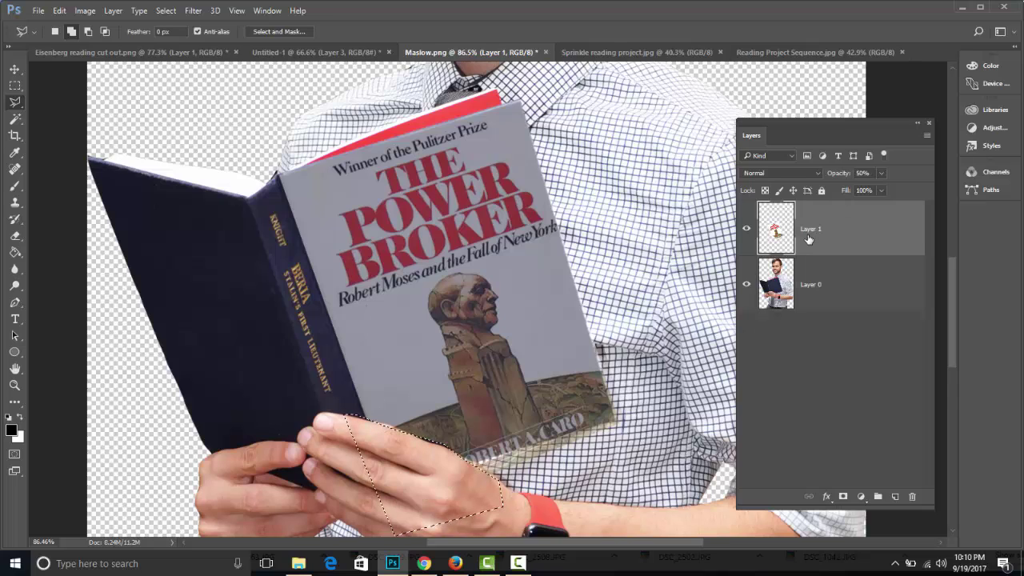
{"action": "key", "text": "v"}
{"action": "key", "text": "0"}
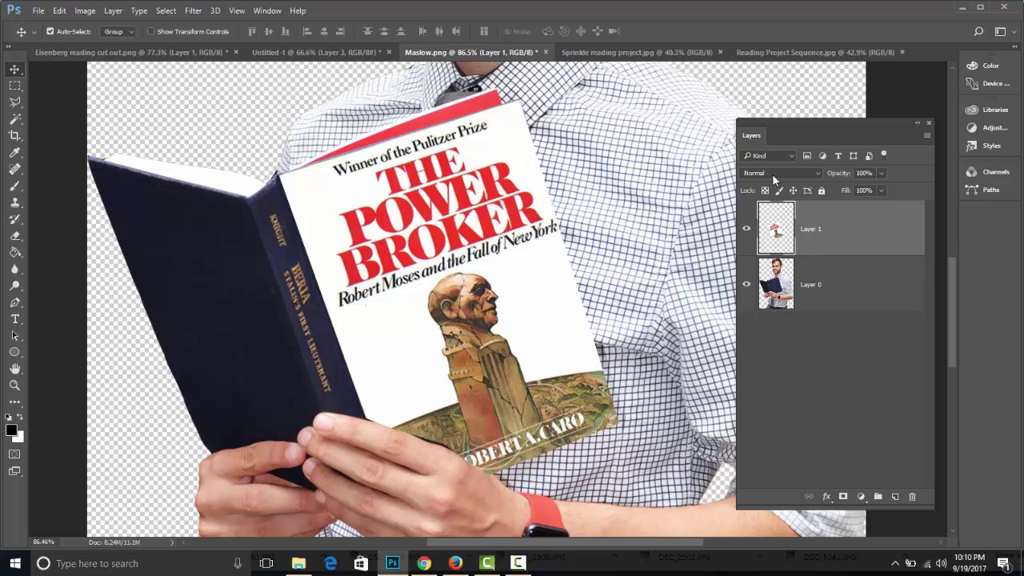
Paste a second copy of the Power Broker cover and distort it to fit the book's back cover
{"action": "key", "text": "ctrl+v"}
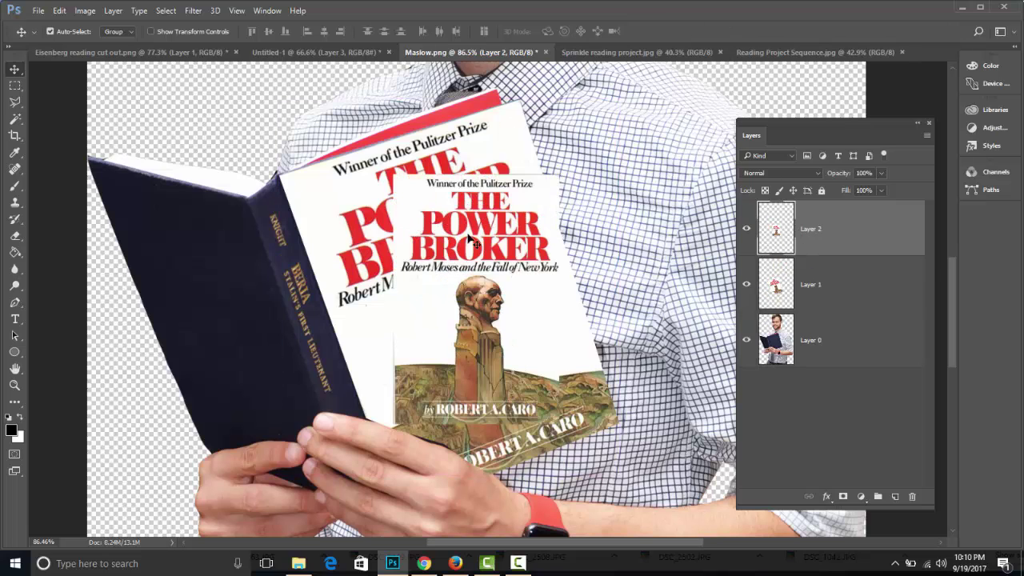
{"action": "left_click_drag", "start_coordinate": [408, 226], "coordinate": [180, 222]}
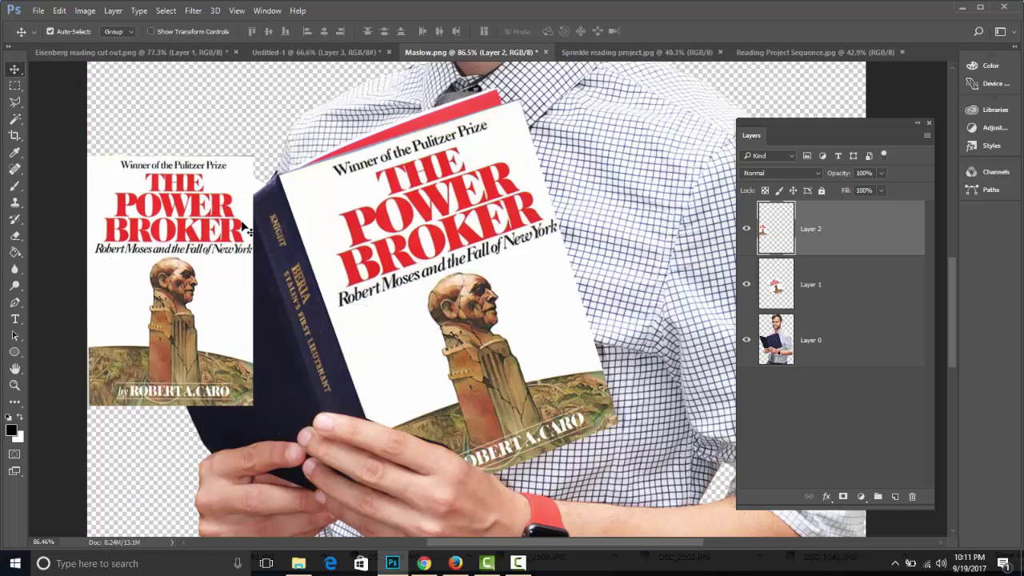
{"action": "left_click", "coordinate": [60, 10]}
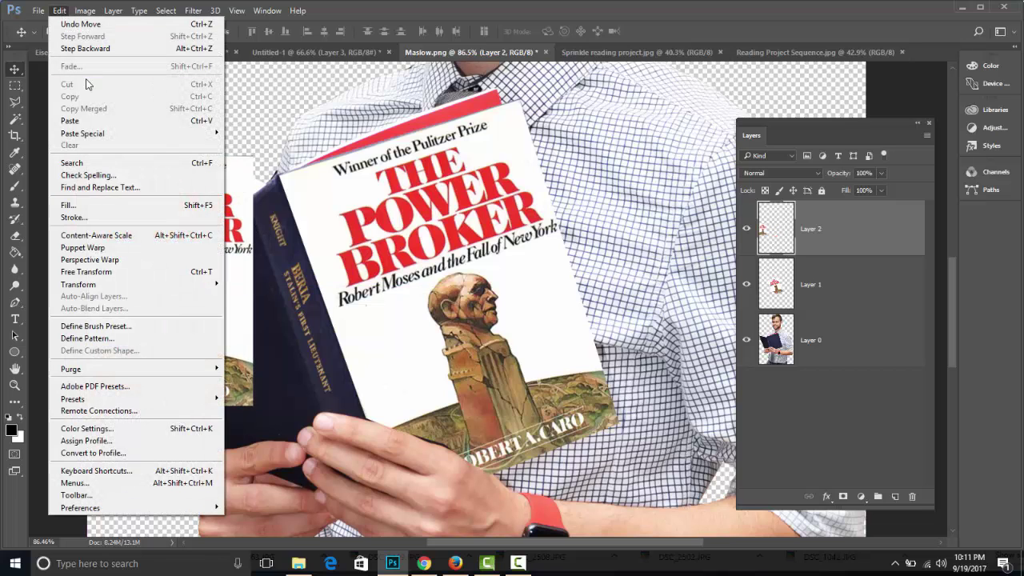
{"action": "mouse_move", "coordinate": [120, 284]}
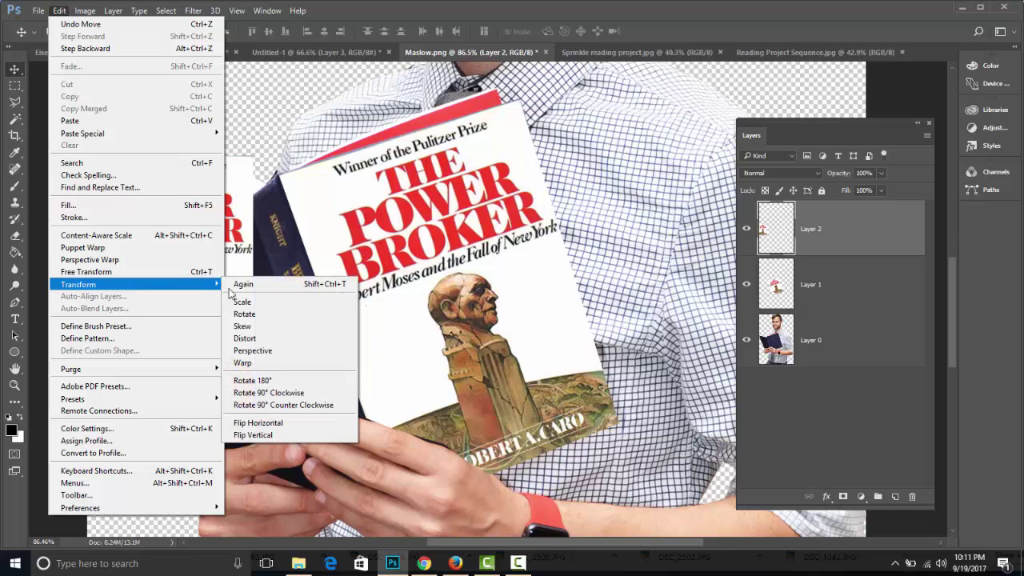
{"action": "left_click", "coordinate": [248, 339]}
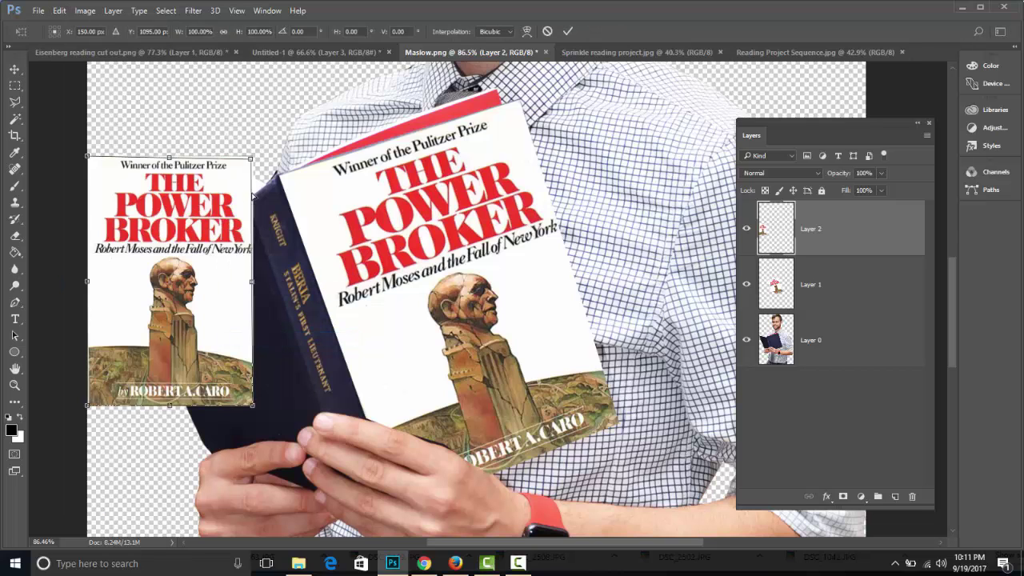
{"action": "left_click_drag", "start_coordinate": [253, 156], "coordinate": [247, 201]}
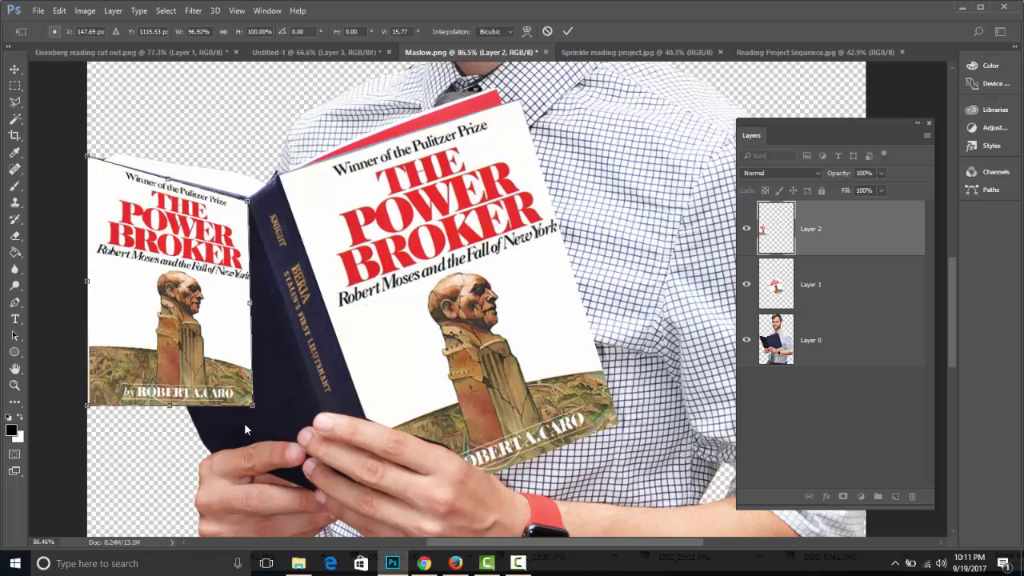
{"action": "left_click_drag", "start_coordinate": [253, 404], "coordinate": [354, 481]}
{"action": "left_click_drag", "start_coordinate": [88, 406], "coordinate": [218, 480]}
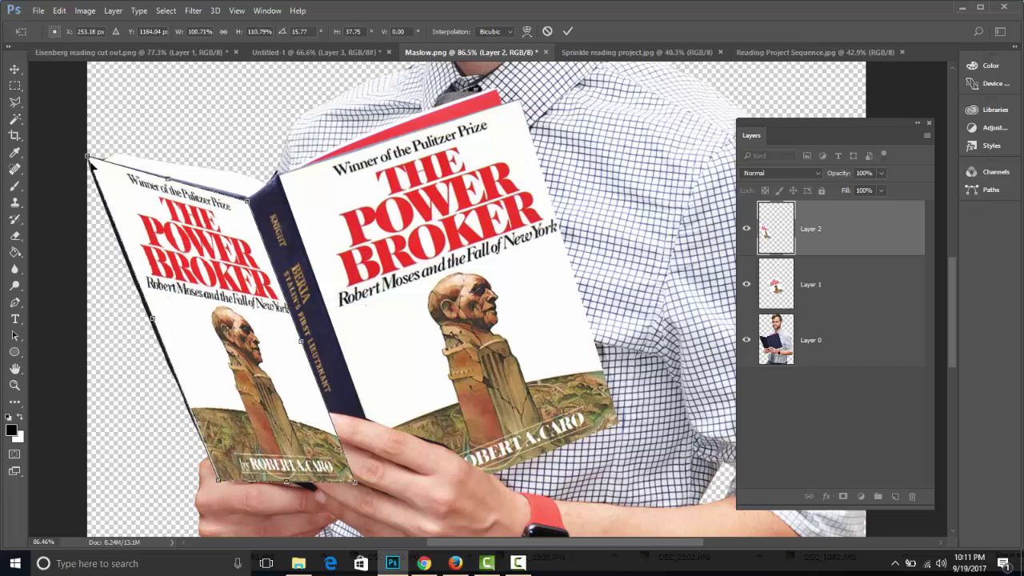
{"action": "left_click_drag", "start_coordinate": [87, 156], "coordinate": [82, 155]}
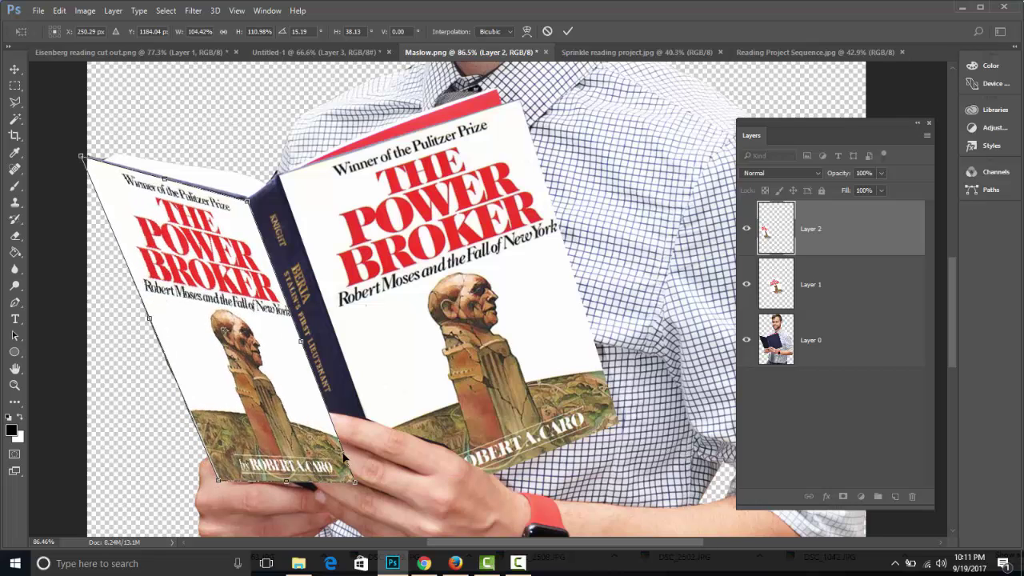
{"action": "left_click_drag", "start_coordinate": [354, 483], "coordinate": [364, 518]}
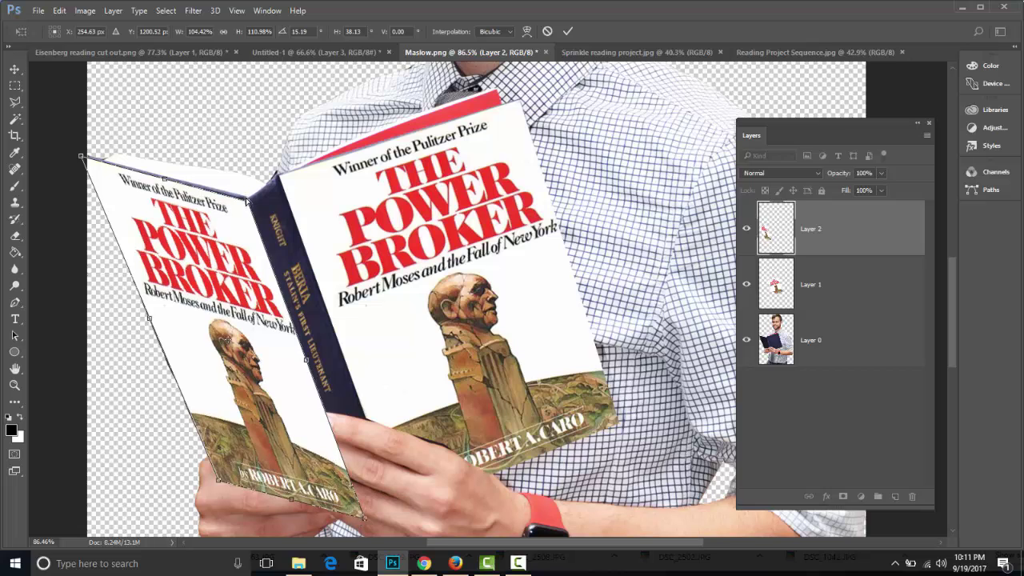
{"action": "mouse_move", "coordinate": [246, 202]}
{"action": "left_mouse_down"}
{"action": "mouse_move", "coordinate": [252, 185]}
{"action": "mouse_move", "coordinate": [246, 196]}
{"action": "left_mouse_up"}
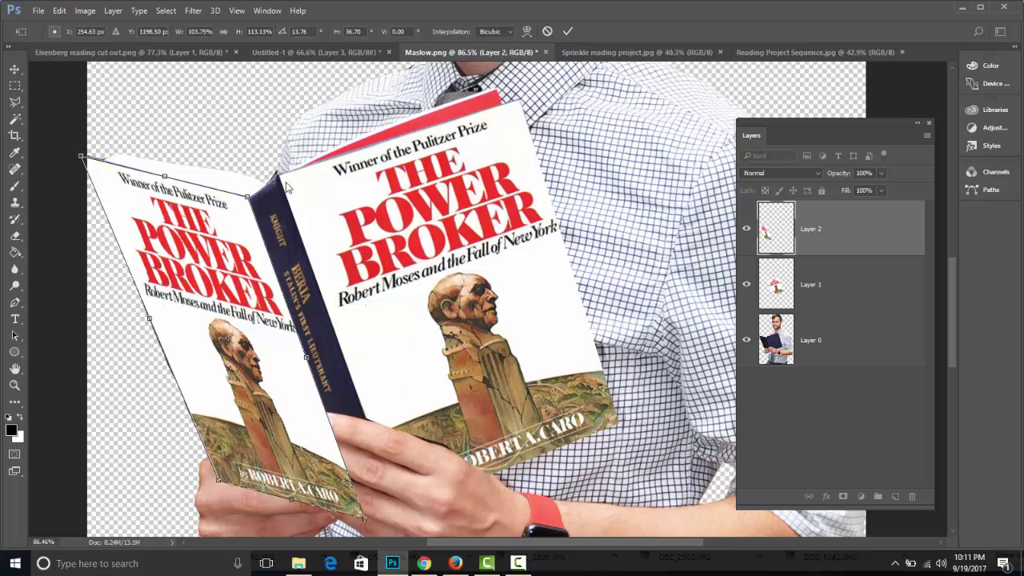
{"action": "left_click", "coordinate": [568, 32]}
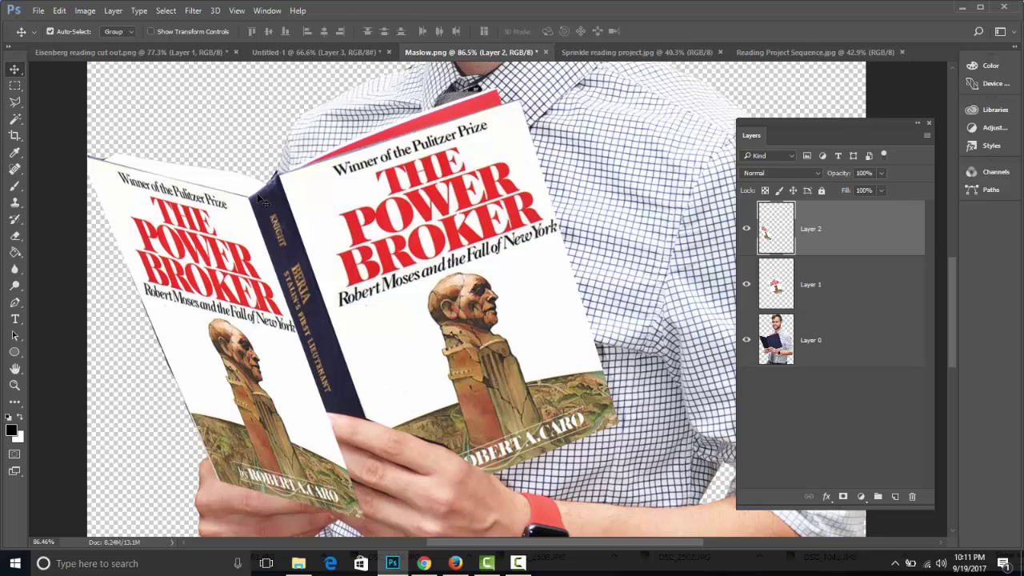
Create a new layer above Layer 2 and outline the book's spine with the Polygonal Lasso tool
{"action": "left_click", "coordinate": [15, 103]}
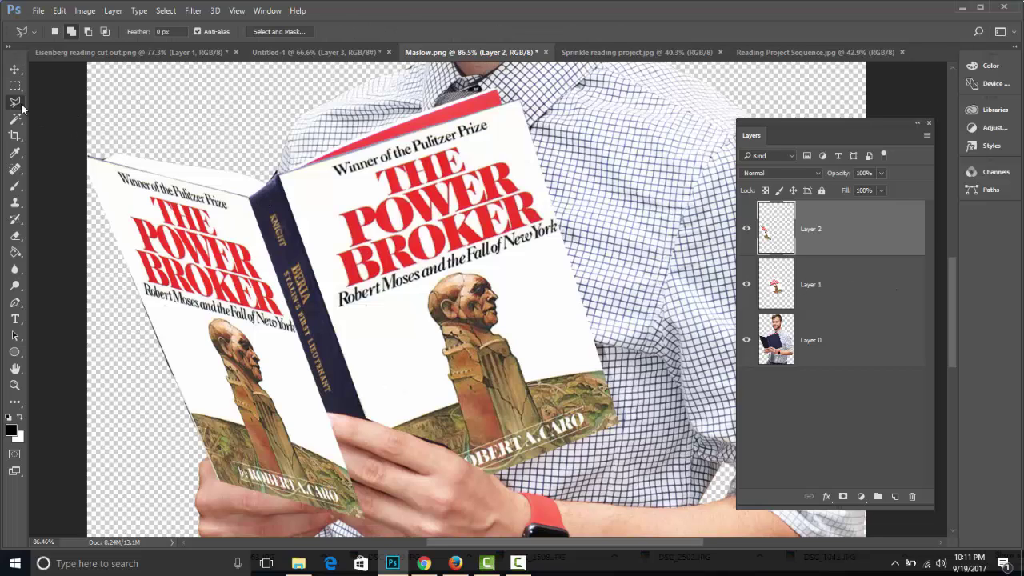
{"action": "left_click", "coordinate": [894, 495]}
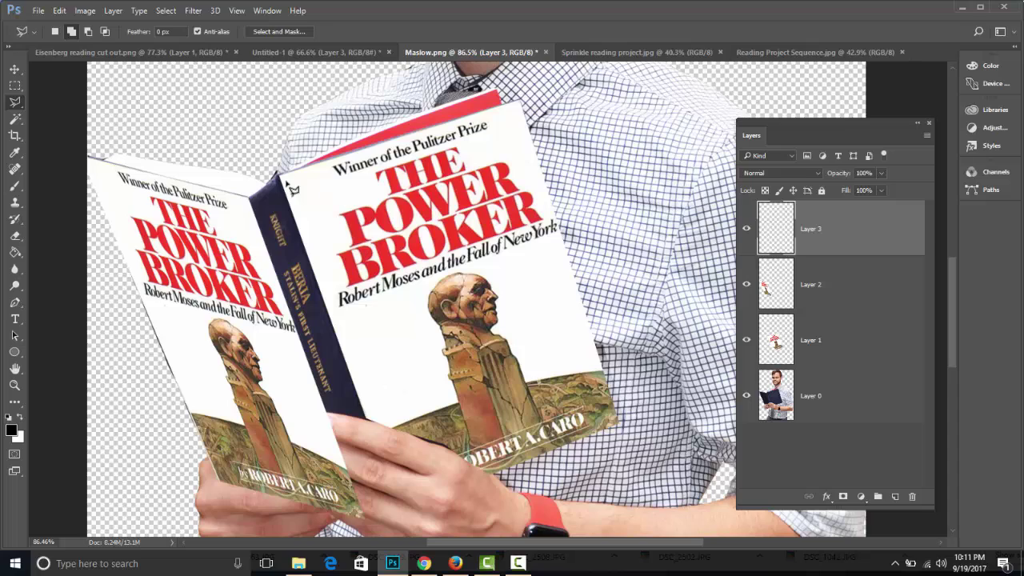
{"action": "left_click", "coordinate": [256, 212]}
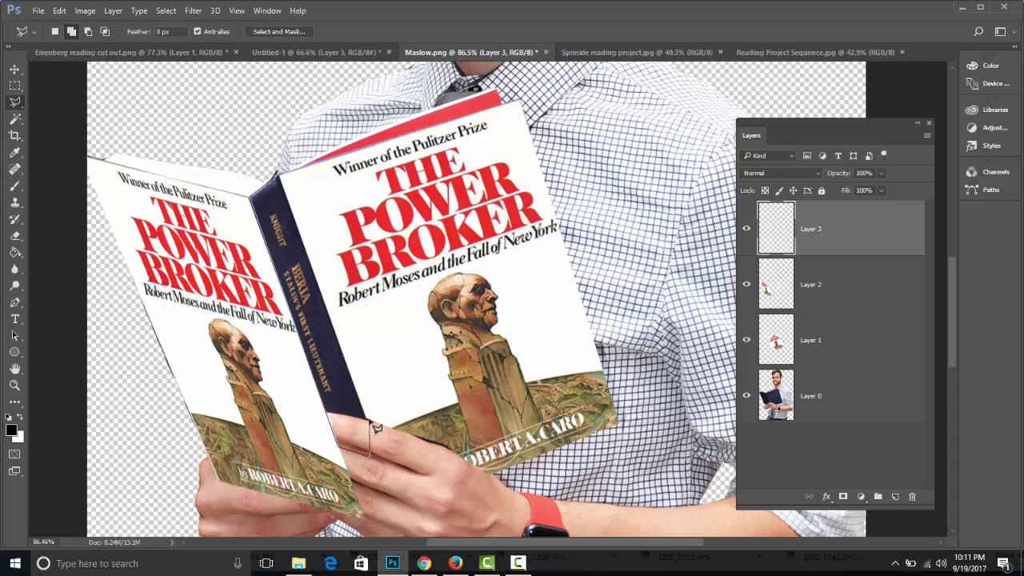
{"action": "left_click", "coordinate": [275, 189]}
Set the foreground colour to red ff0000, fill the spine selection on Layer 3 with the Paint Bucket, and deselect
{"action": "left_click", "coordinate": [11, 430]}
{"action": "type", "text": "ff0000"}
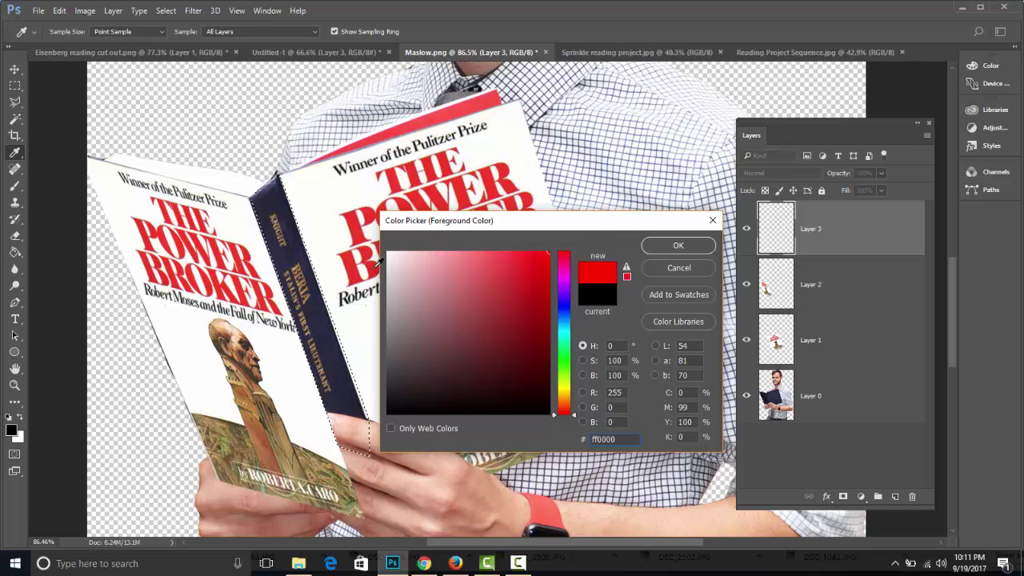
{"action": "left_click", "coordinate": [672, 246]}
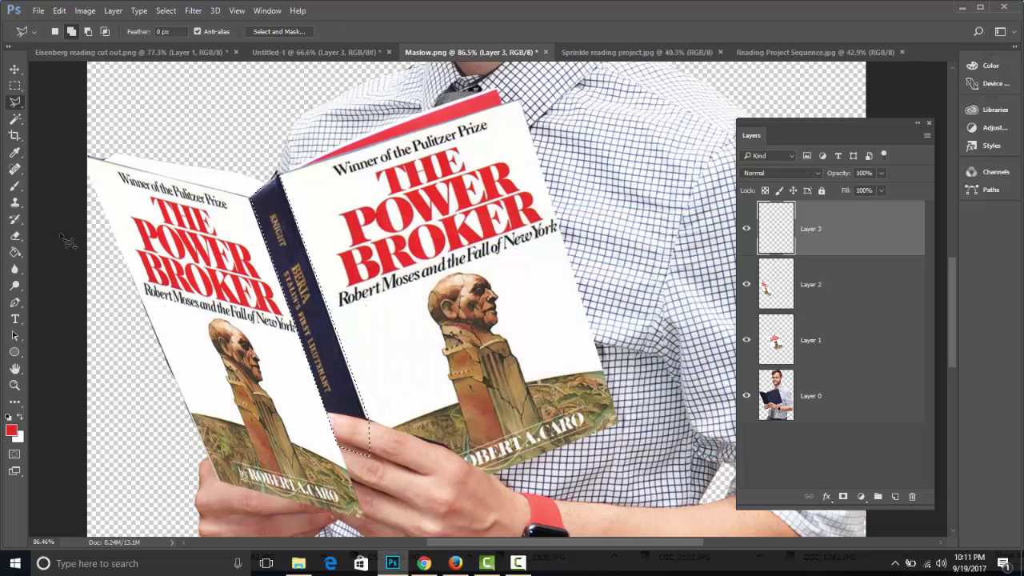
{"action": "left_click", "coordinate": [14, 252]}
{"action": "left_click", "coordinate": [316, 301]}
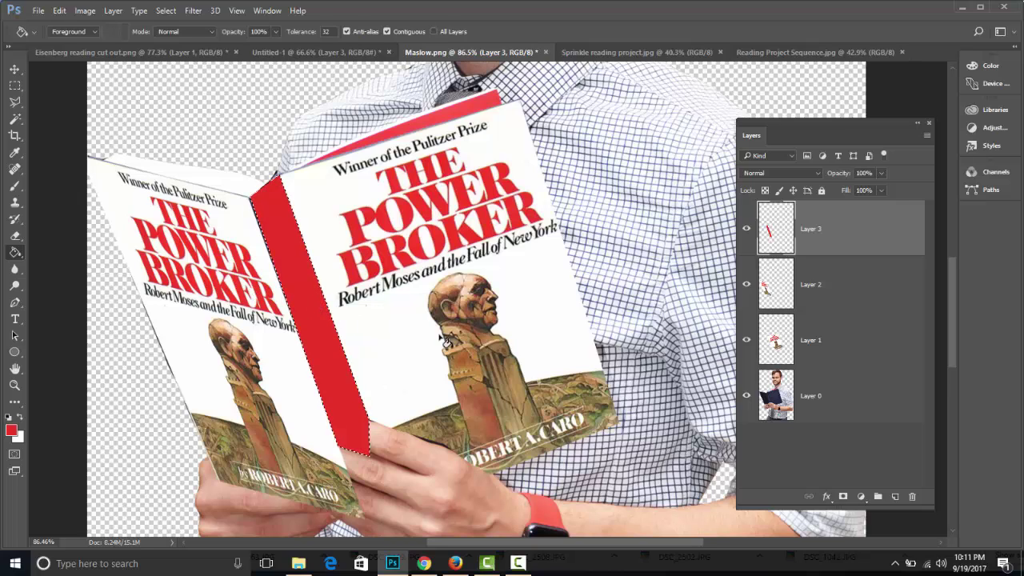
{"action": "key", "text": "ctrl+d"}
Set the opacity of the red spine on Layer 3 and the back cover on Layer 2 to 50%
{"action": "key", "text": "v"}
{"action": "key", "text": "5"}
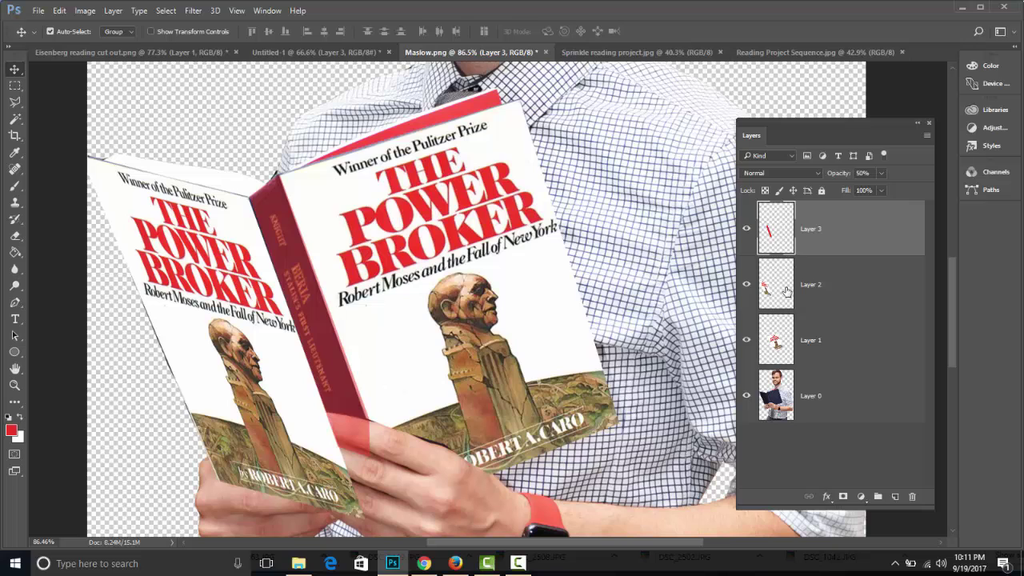
{"action": "left_click", "coordinate": [787, 293]}
{"action": "scroll", "coordinate": [544, 160], "scroll_direction": "down", "scroll_amount": 5}
{"action": "scroll", "coordinate": [543, 160], "scroll_direction": "left", "scroll_amount": 3}
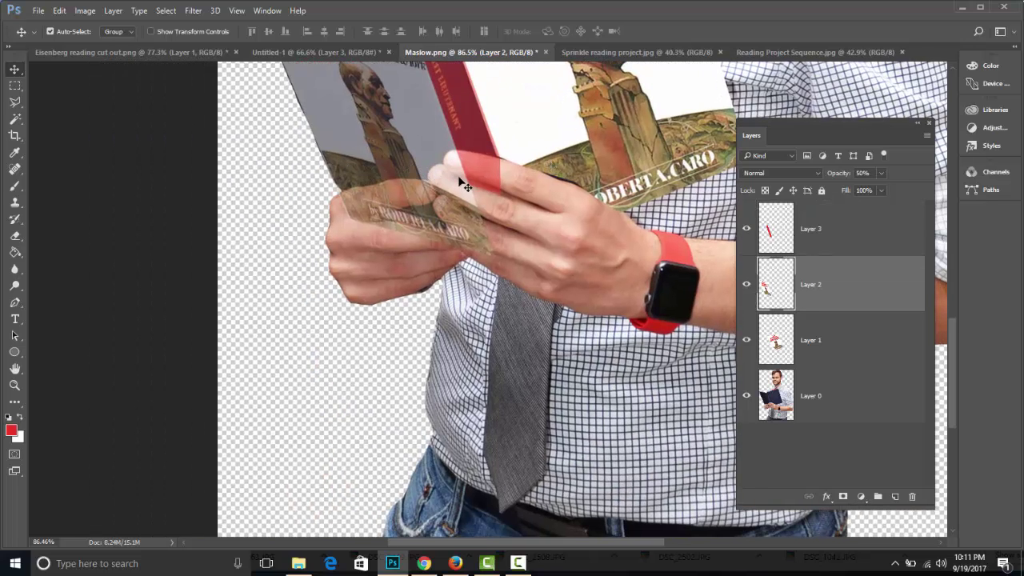
Cut the fingers overlapping the back cover out of Layer 2 with the Magnetic Lasso and set the layer's opacity to 100%
{"action": "left_click_drag", "start_coordinate": [20, 108], "coordinate": [64, 126]}
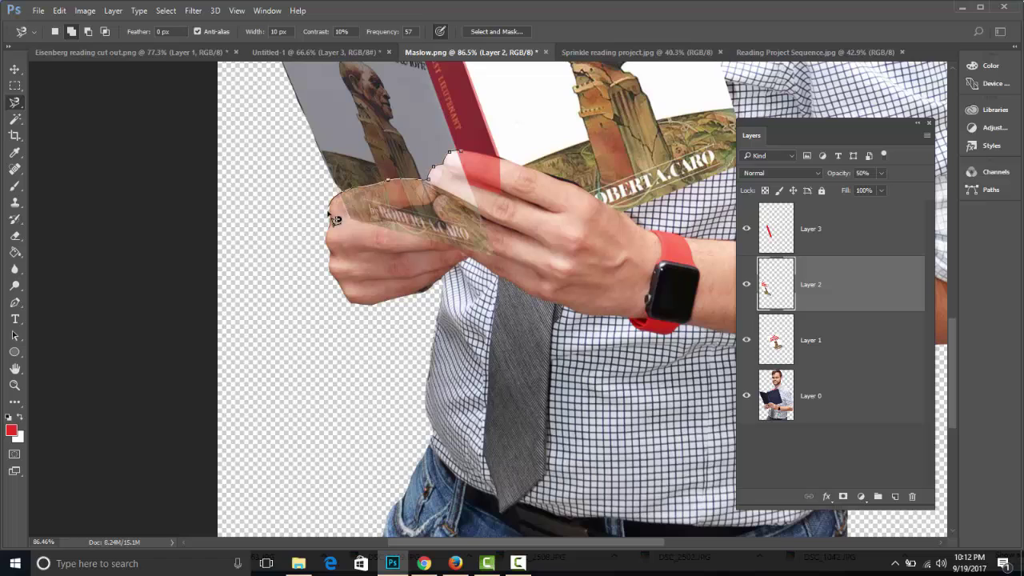
{"action": "left_click", "coordinate": [486, 156]}
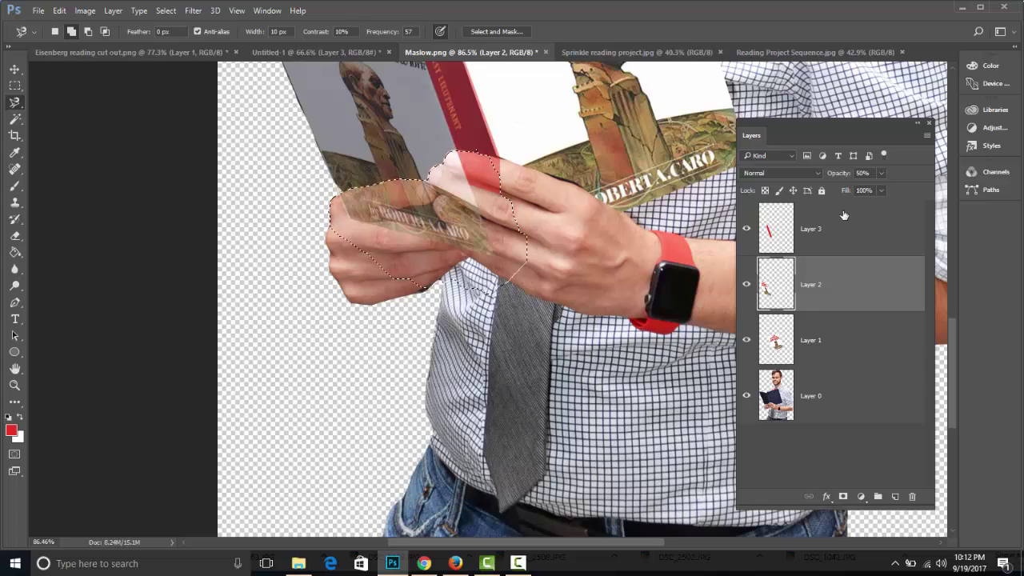
{"action": "key", "text": "Delete"}
{"action": "key", "text": "ctrl+d"}
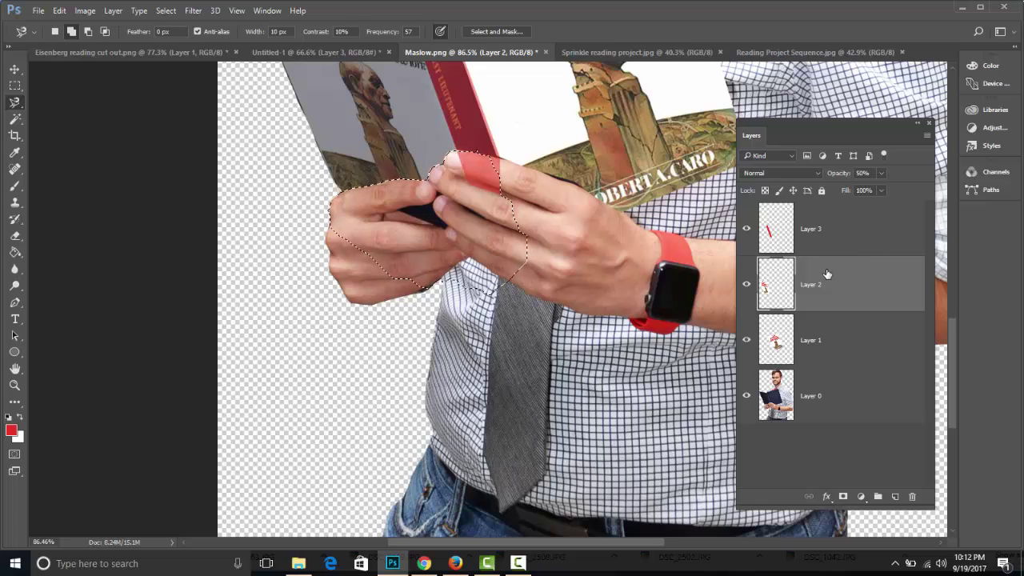
{"action": "key", "text": "v"}
{"action": "key", "text": "0"}
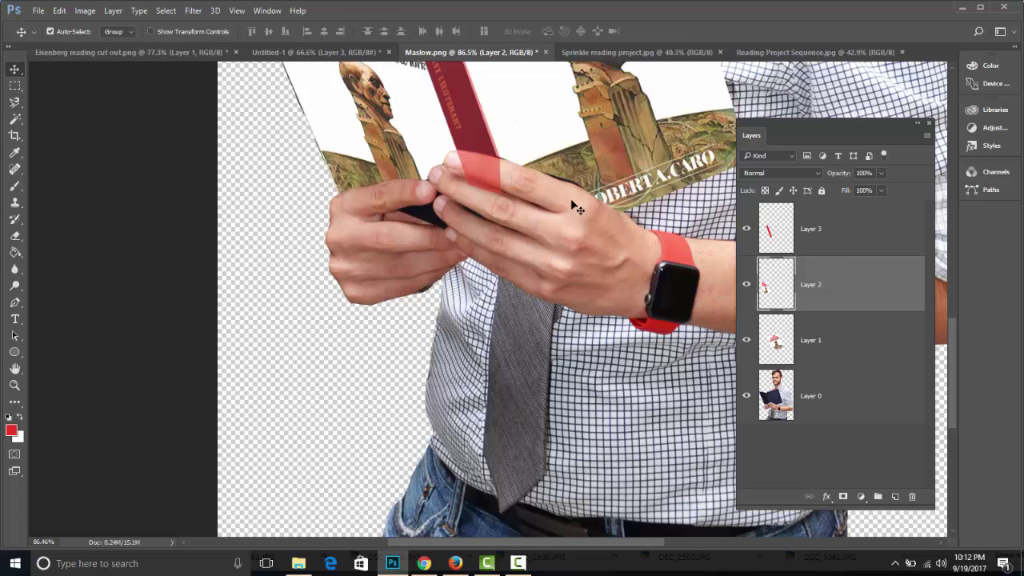
Erase the red spine fill covering the fingers on Layer 3 and set the layer's opacity to 100%
{"action": "left_click", "coordinate": [780, 245]}
{"action": "key", "text": "e"}
{"action": "left_click_drag", "start_coordinate": [476, 163], "coordinate": [511, 180]}
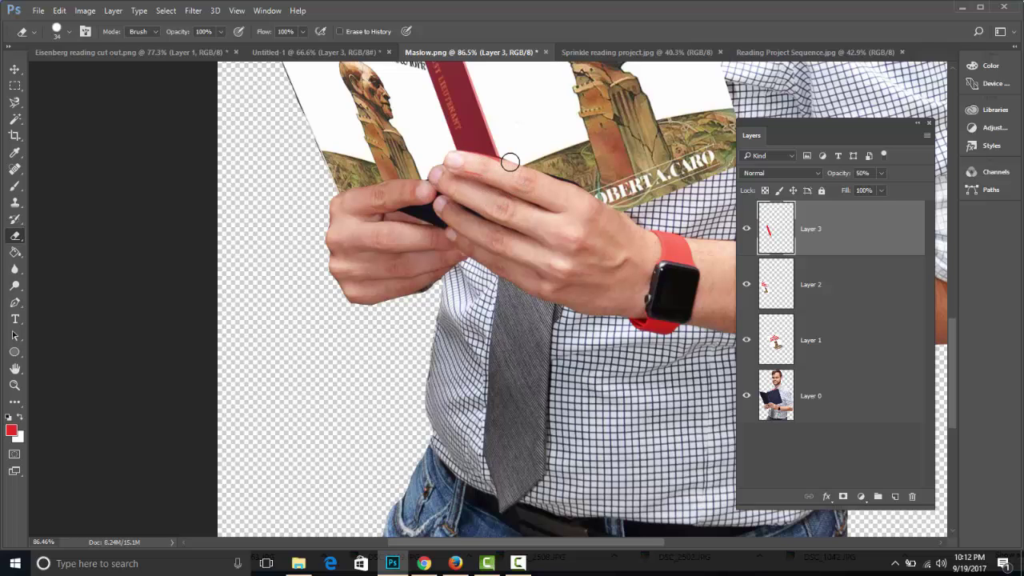
{"action": "key", "text": "v"}
{"action": "key", "text": "0"}
{"action": "mouse_move", "coordinate": [511, 163]}
{"action": "left_mouse_down"}
{"action": "mouse_move", "coordinate": [432, 375]}
{"action": "mouse_move", "coordinate": [454, 387]}
{"action": "left_mouse_up"}
{"action": "scroll", "coordinate": [454, 387], "scroll_direction": "down", "scroll_amount": 3}
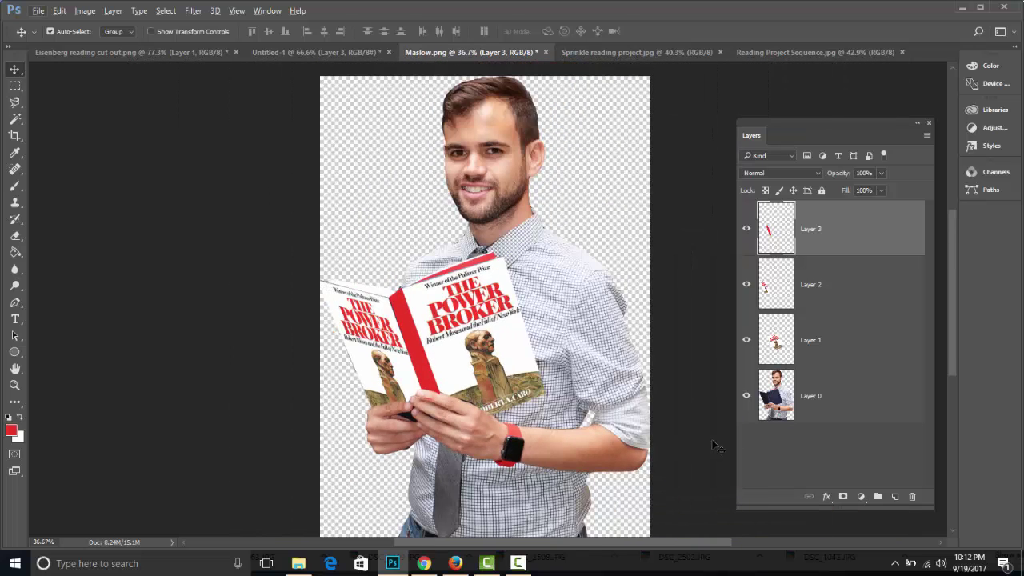
Switch to the Book Cover Sign Up sheet in Chrome and fill The Power Broker's row with the photoshopper's name and "done"
{"action": "left_click", "coordinate": [424, 563]}
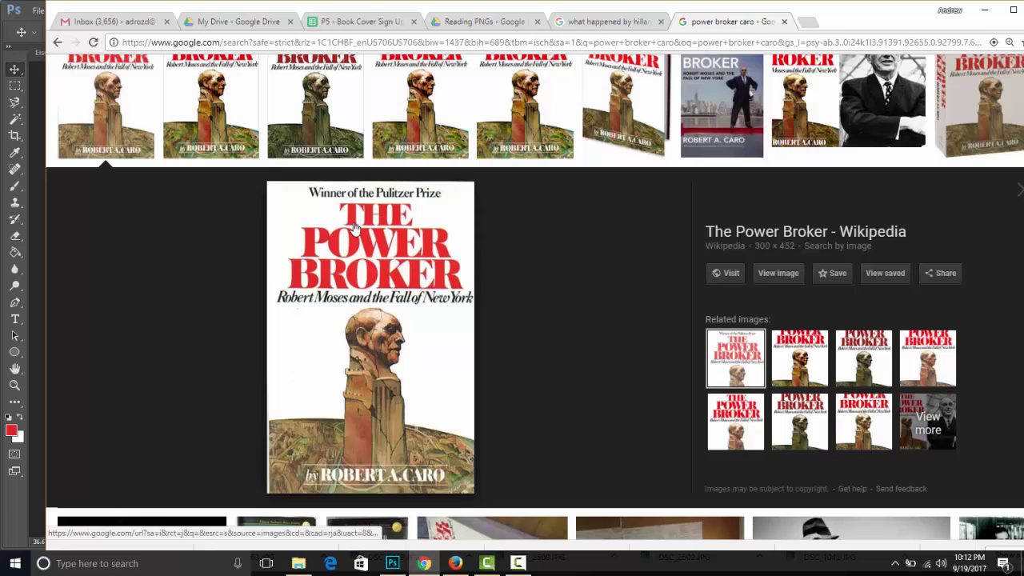
{"action": "left_click", "coordinate": [364, 21]}
{"action": "scroll", "coordinate": [357, 272], "scroll_direction": "up", "scroll_amount": 5}
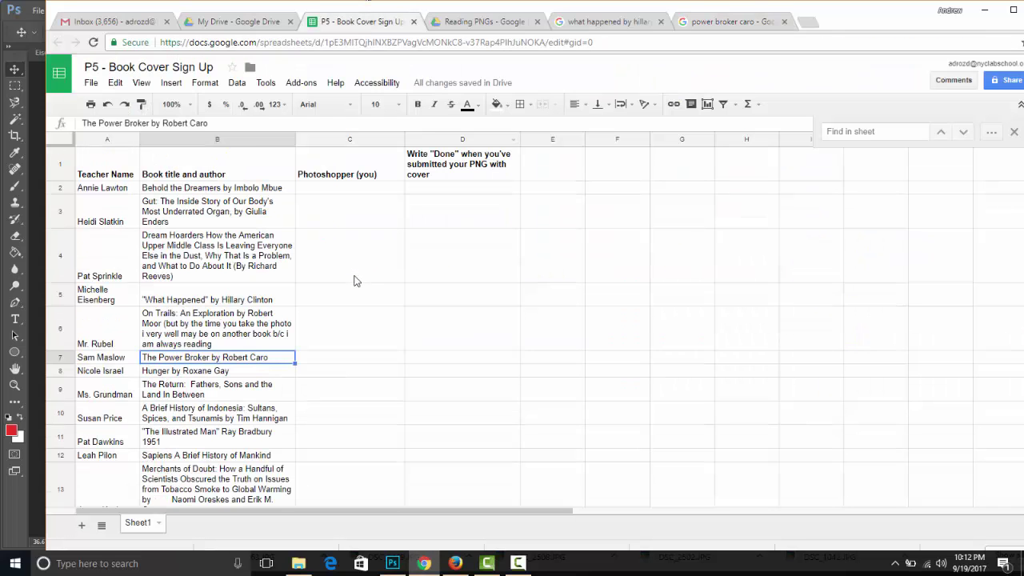
{"action": "left_click", "coordinate": [439, 356]}
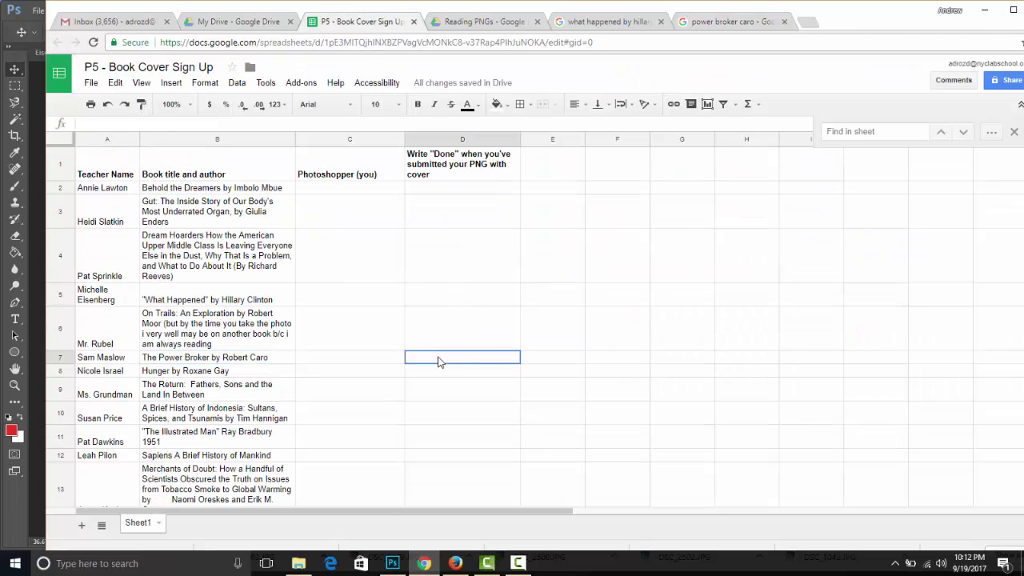
{"action": "left_click", "coordinate": [358, 348]}
{"action": "left_click", "coordinate": [359, 365]}
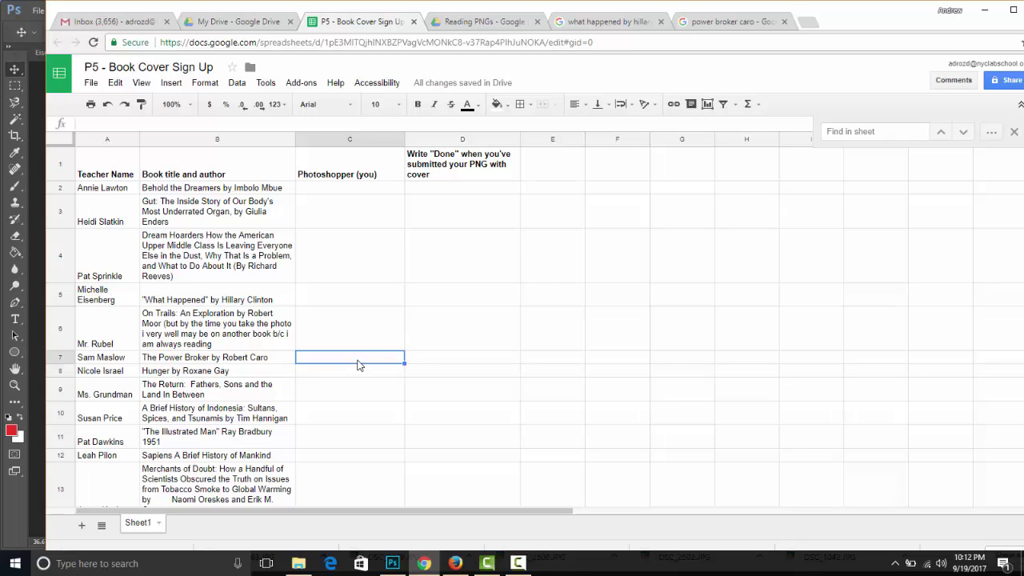
{"action": "type", "text": "drozd"}
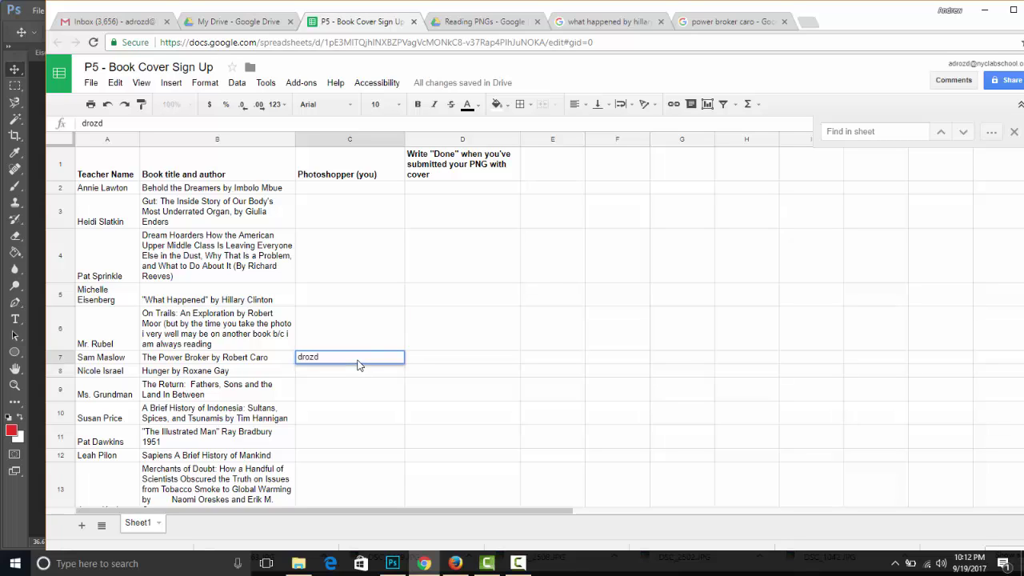
{"action": "left_click", "coordinate": [424, 366]}
{"action": "type", "text": "done"}
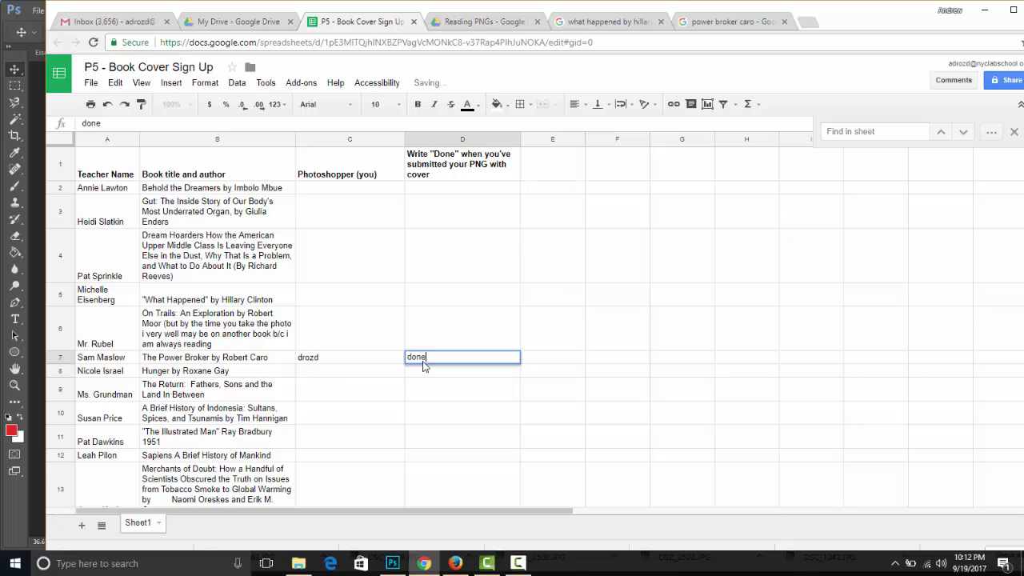